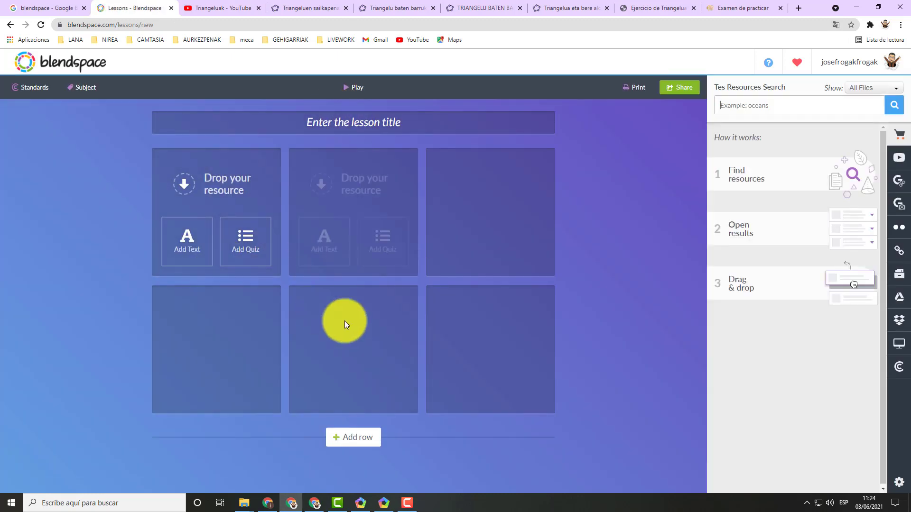
Title the new lesson "Triangeluak".
left_click(336, 124)
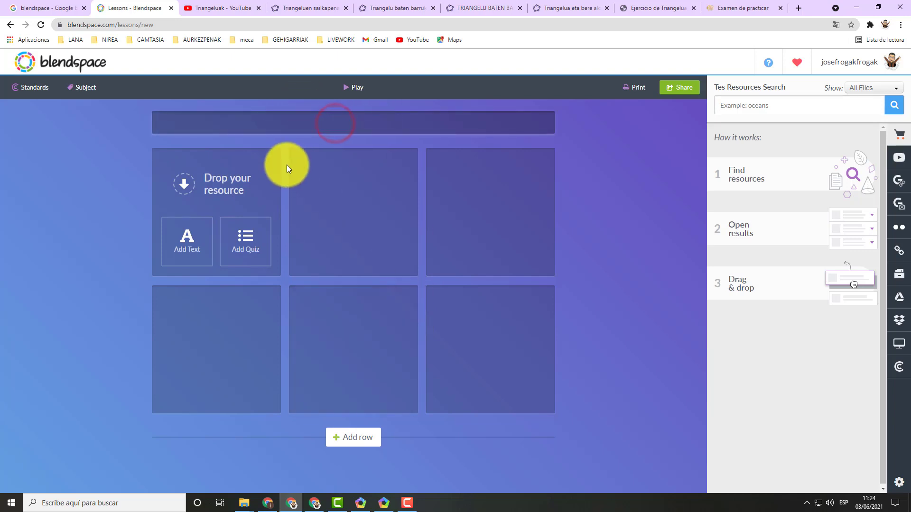
type("Triangeluak")
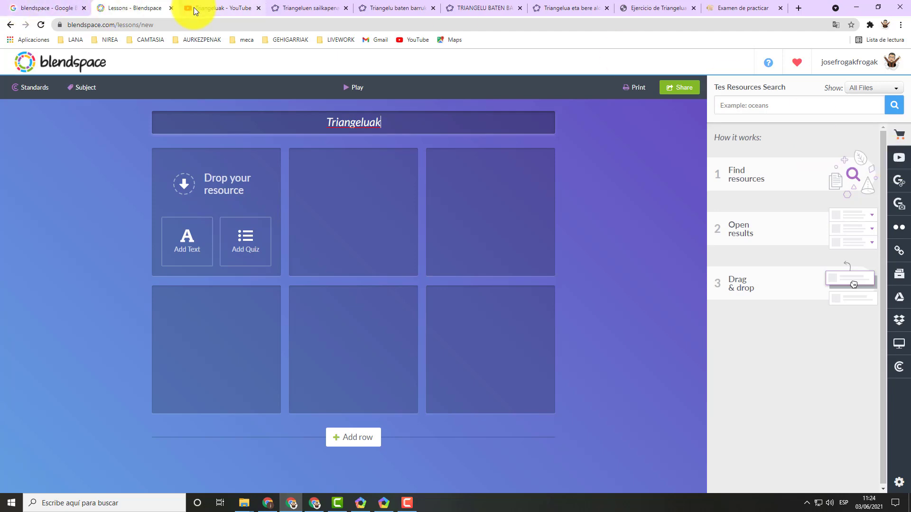
Switch to the Triangeluak video on YouTube and copy its web address.
left_click(216, 12)
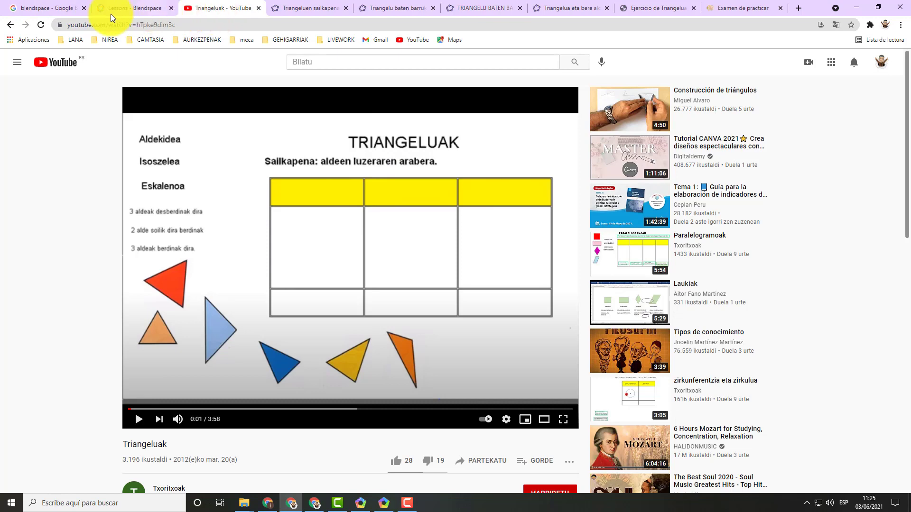
left_click(116, 28)
right_click(115, 27)
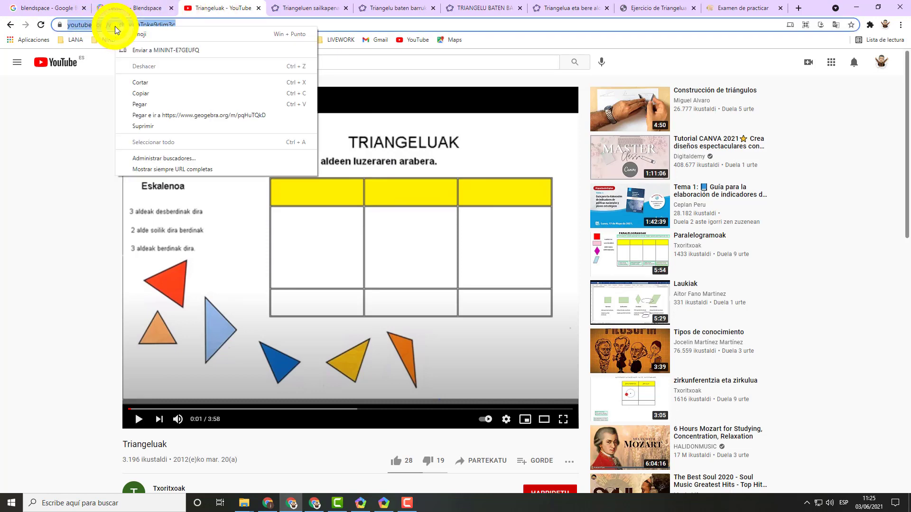
left_click(140, 93)
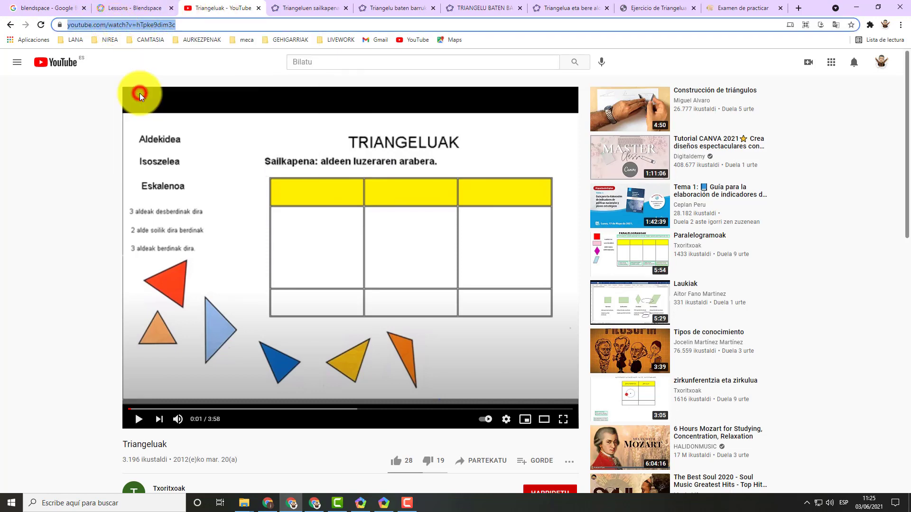
Back in Blendspace, search YouTube with the copied video address and place the Triangeluak video in the first tile.
left_click(126, 8)
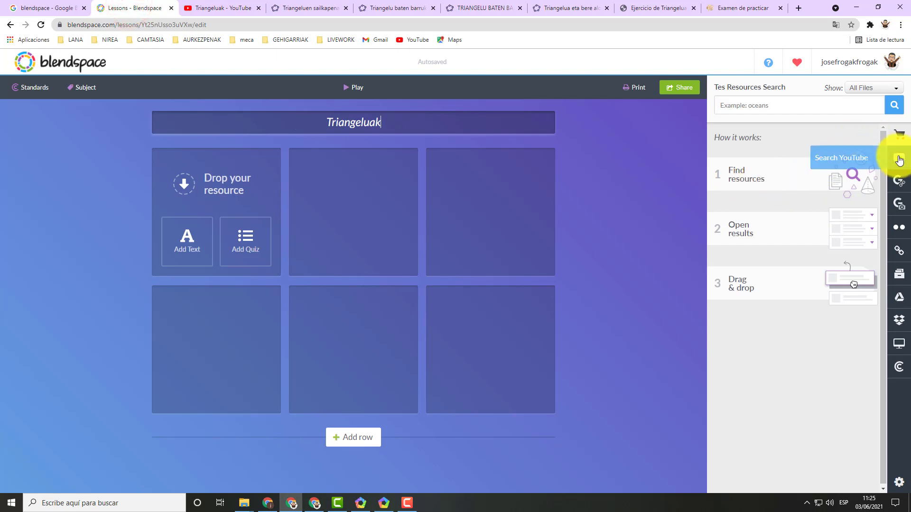
left_click(899, 157)
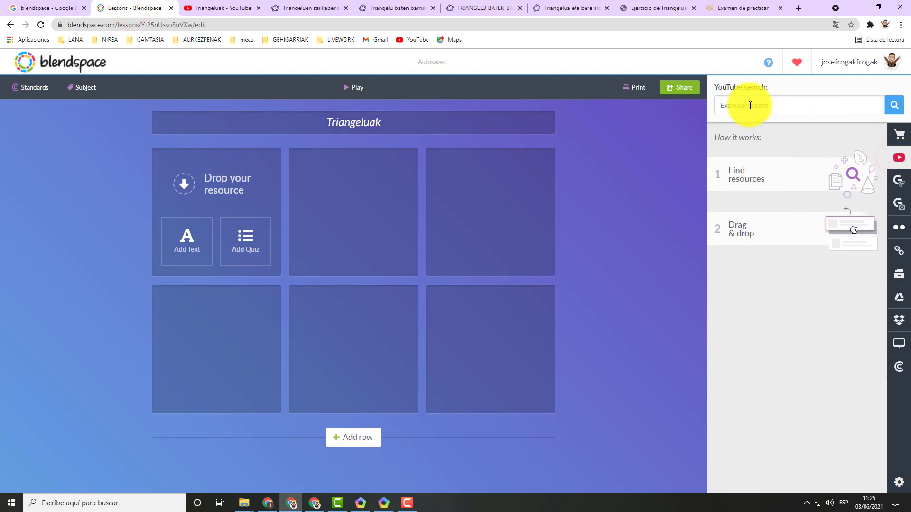
right_click(751, 105)
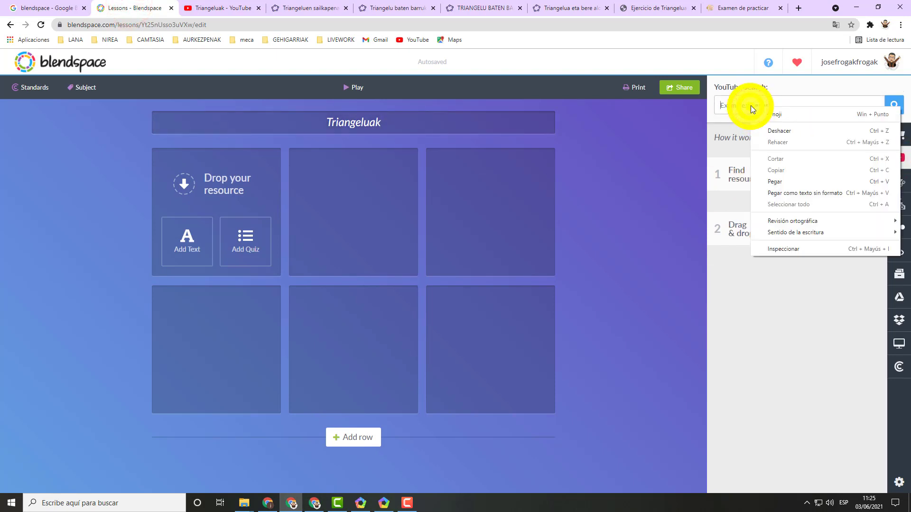
left_click(785, 181)
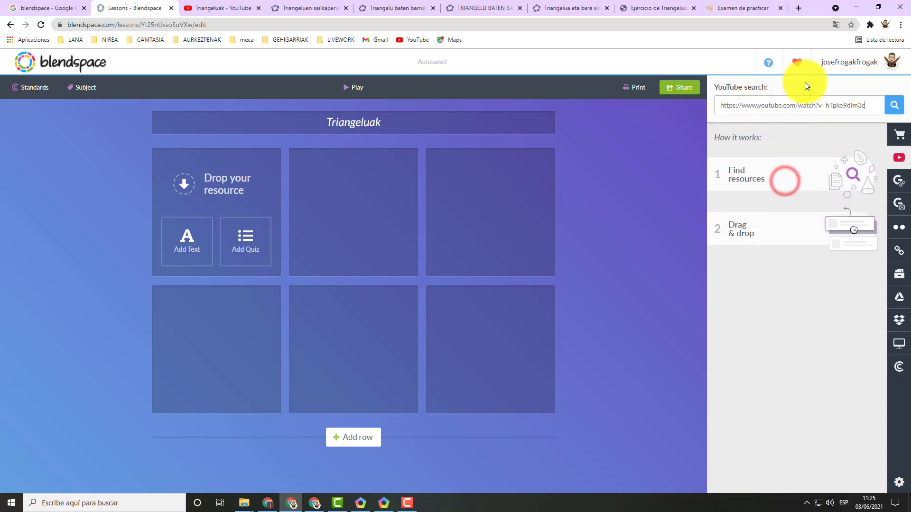
left_click(895, 107)
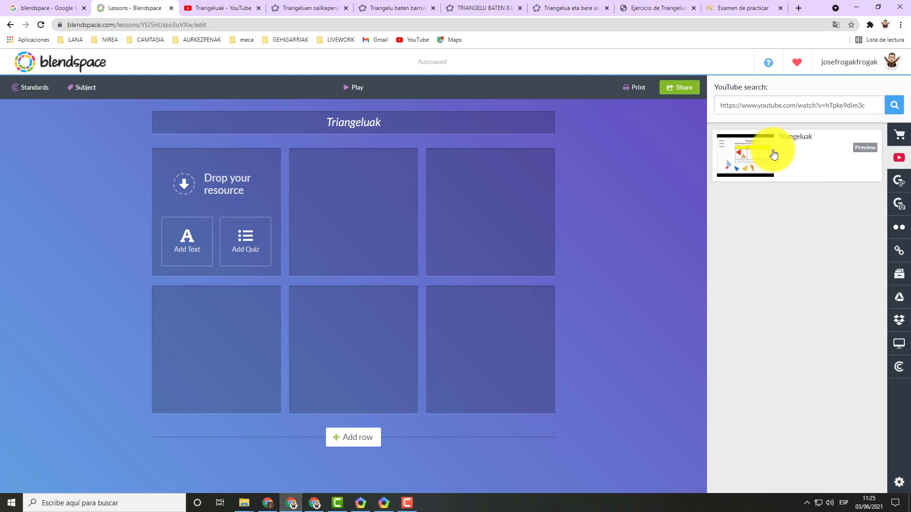
left_click_drag(780, 159, 179, 205)
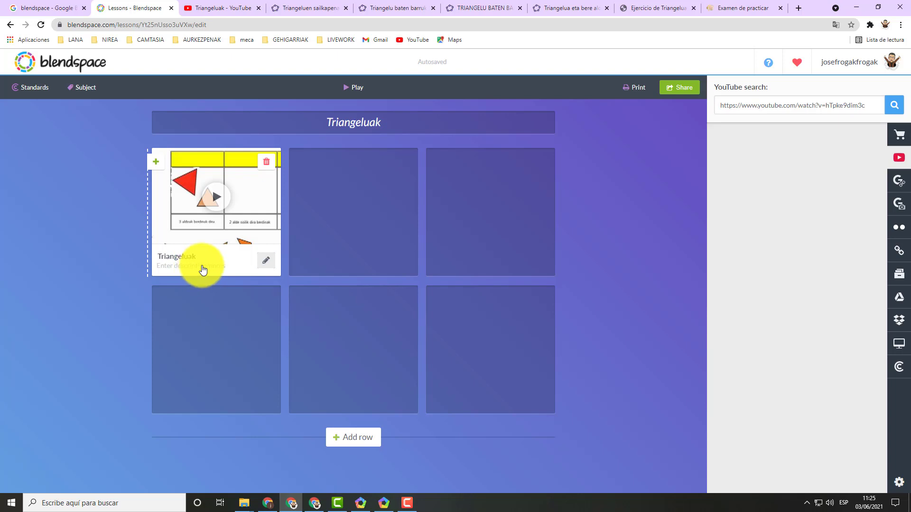
Add the description "Ikusi bideoa" to the Triangeluak video tile.
left_click(264, 267)
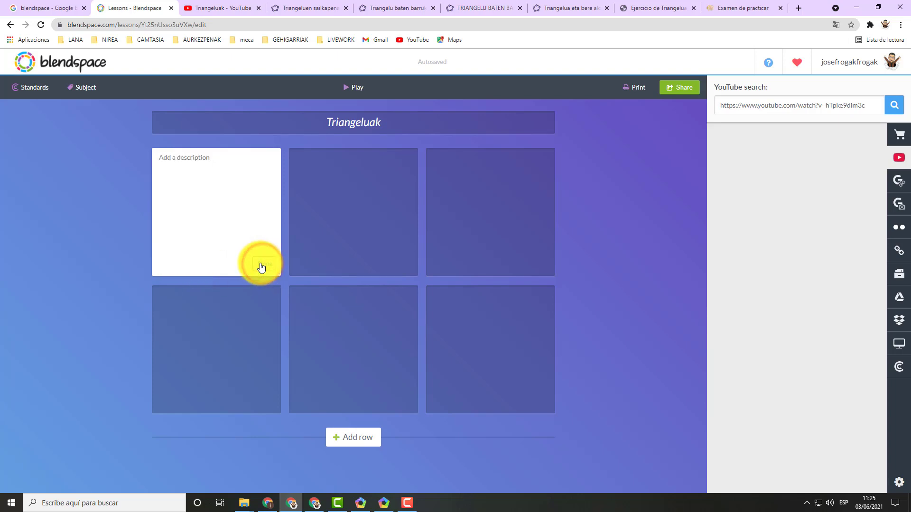
left_click(175, 159)
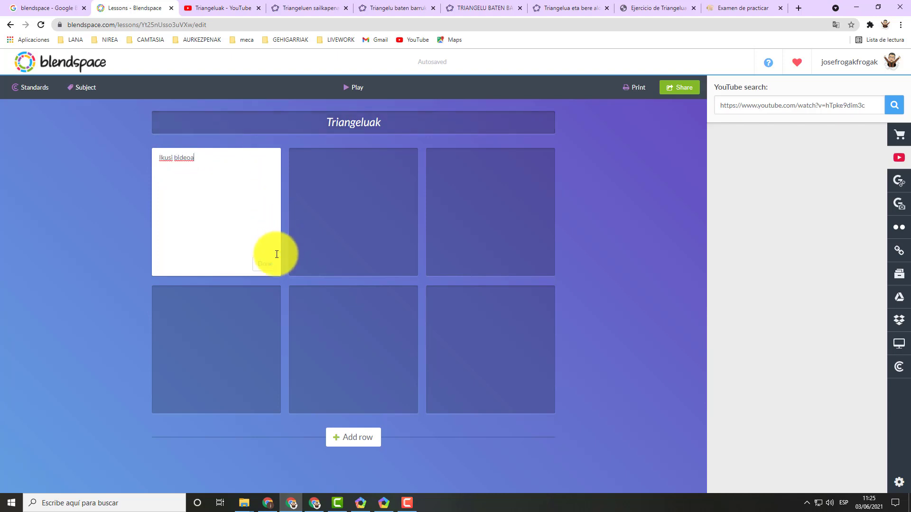
left_click(265, 264)
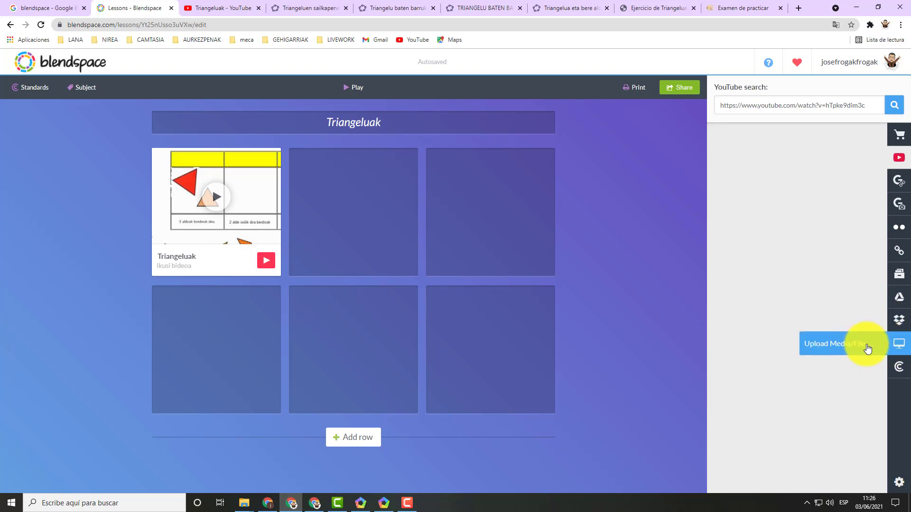
Upload the image triangeluak.png from the blendspace folder on the desktop.
left_click(897, 344)
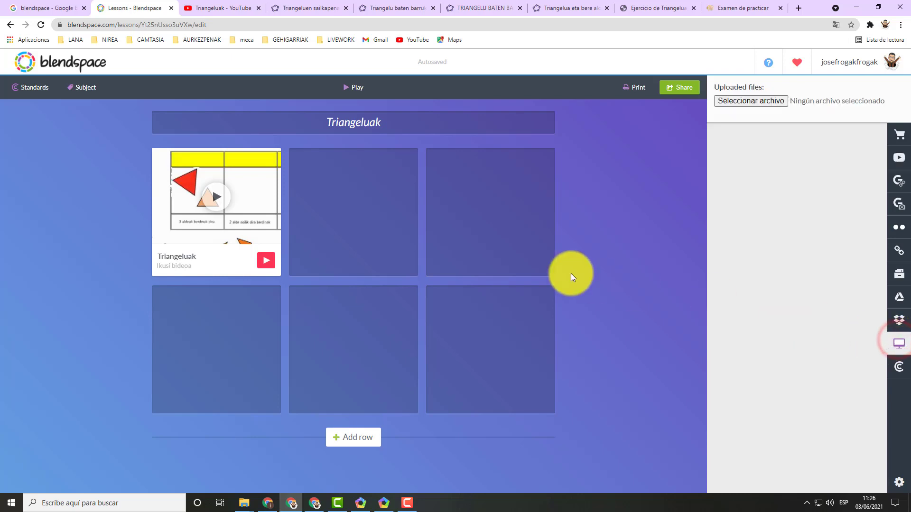
left_click(762, 99)
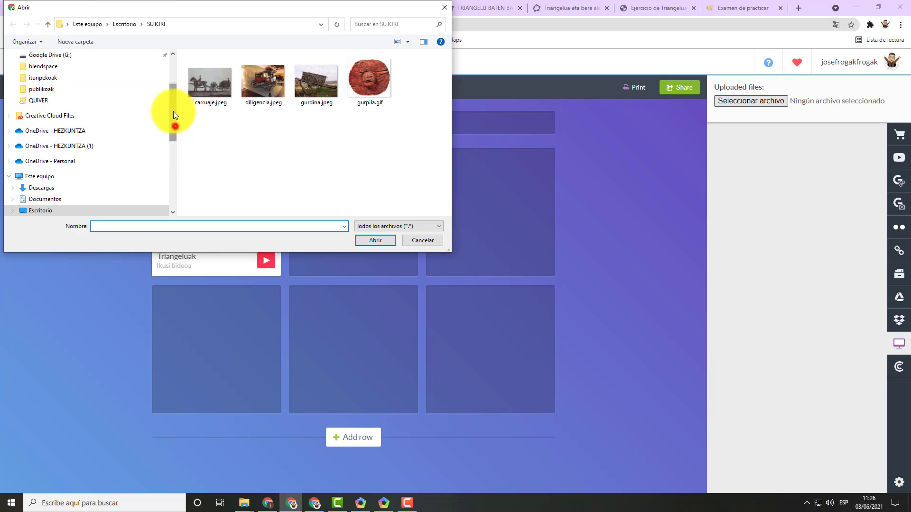
left_click_drag(174, 112, 172, 91)
left_click(33, 73)
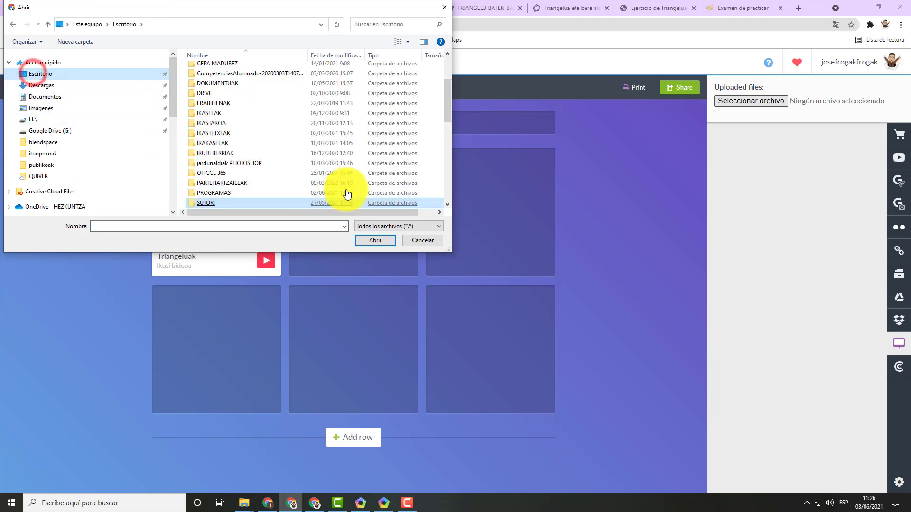
scroll(215, 88, "up", 1)
double_click(210, 78)
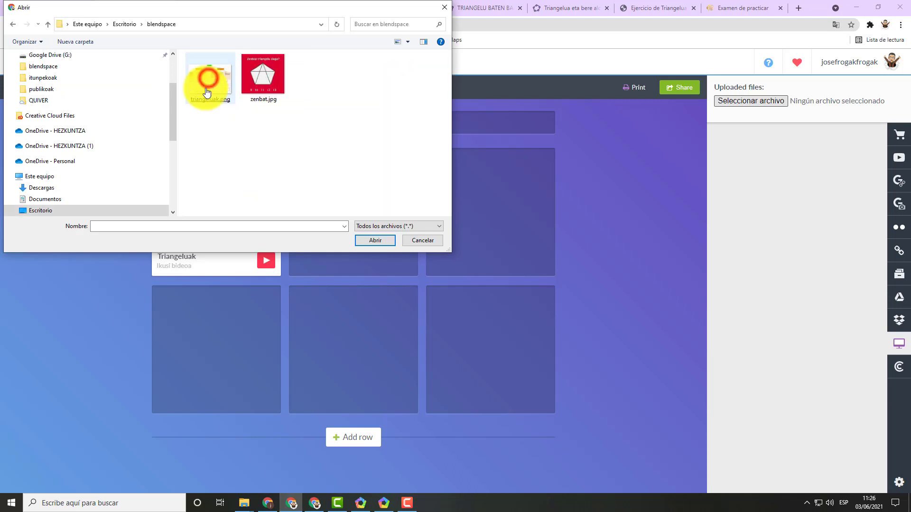
double_click(212, 90)
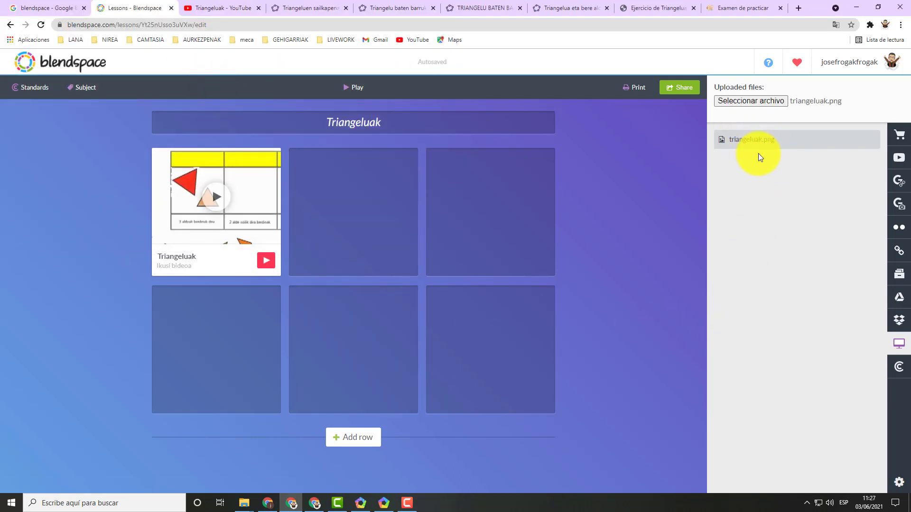
Place the uploaded triangeluak.png in the second tile of the first row, leaving its description empty.
left_click_drag(757, 141, 316, 178)
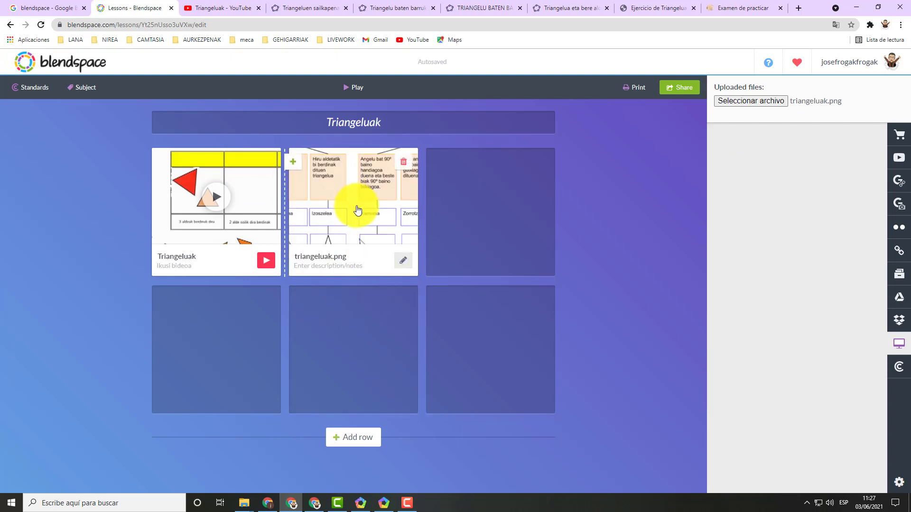
left_click(403, 261)
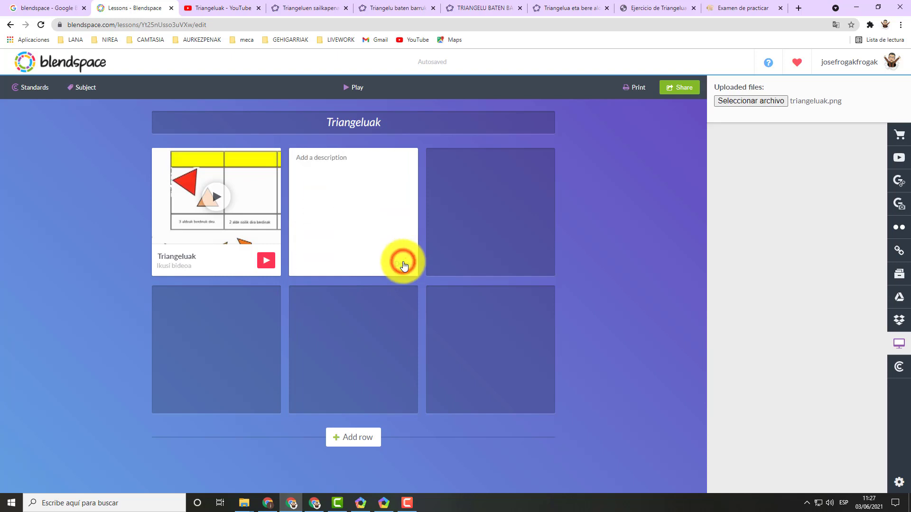
left_click(402, 262)
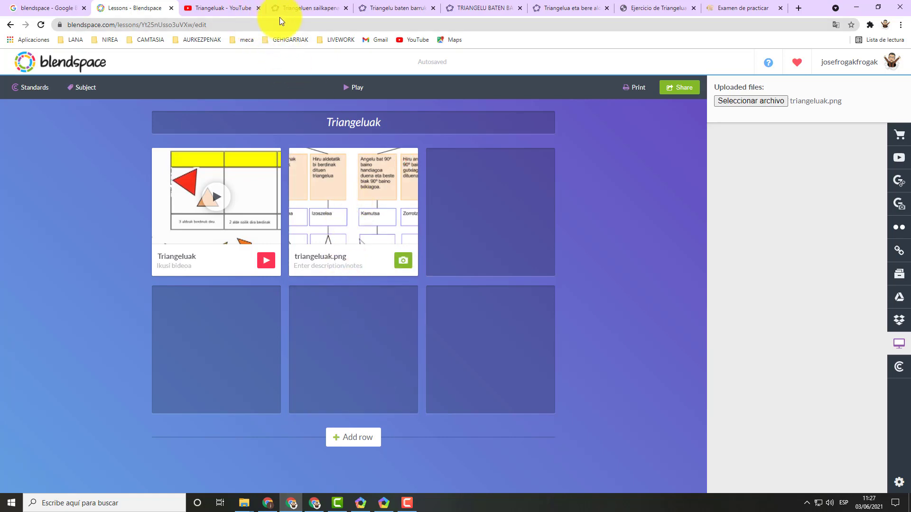
Switch to the GeoGebra triangle classification activity and copy its web address.
left_click(301, 9)
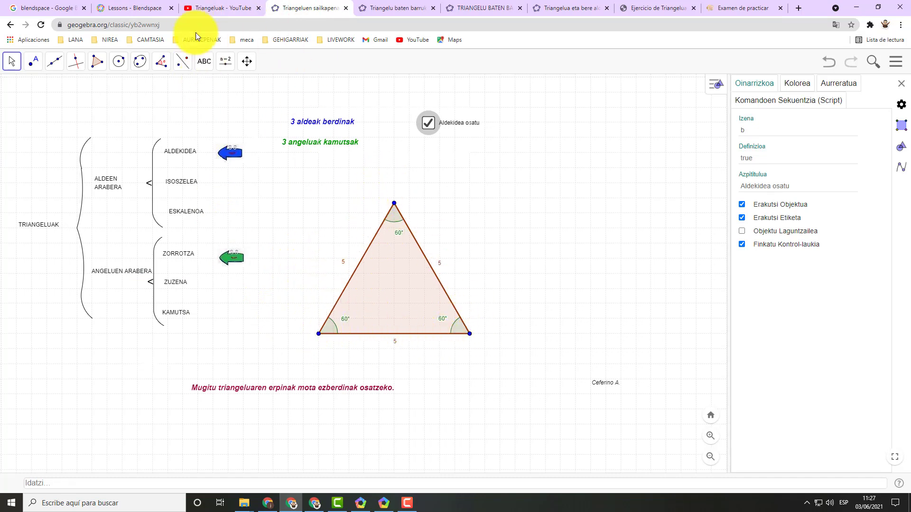
left_click(146, 26)
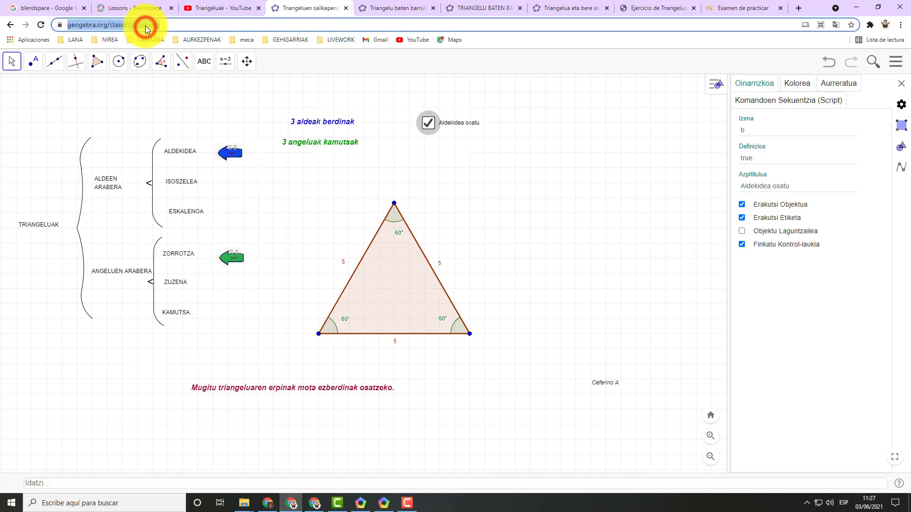
right_click(146, 25)
left_click(177, 98)
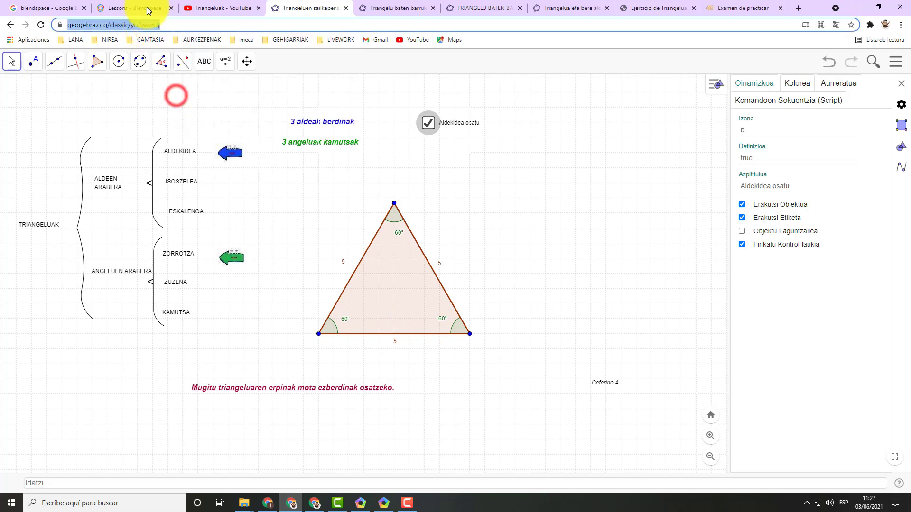
left_click(125, 8)
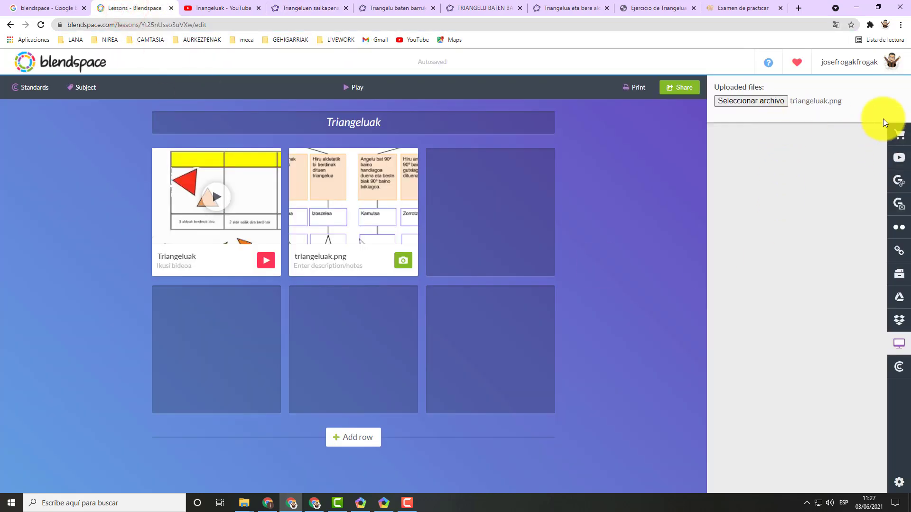
left_click(899, 251)
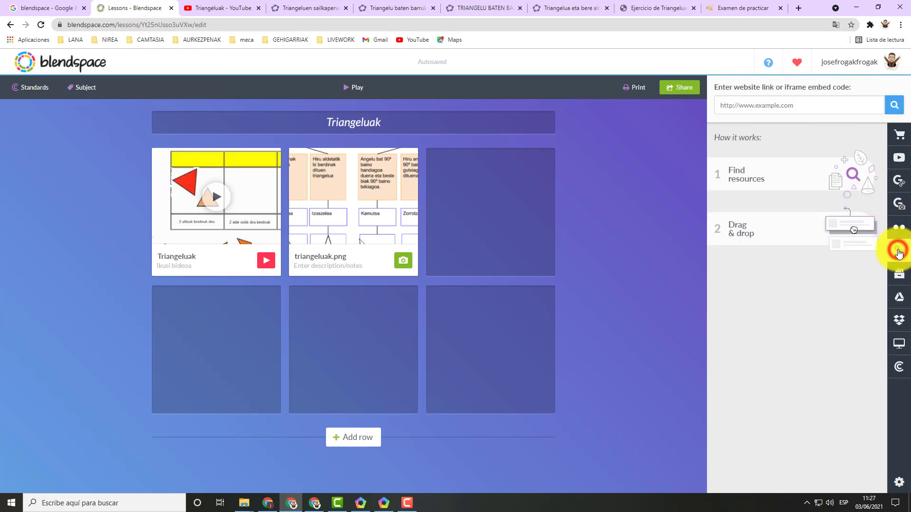
right_click(730, 106)
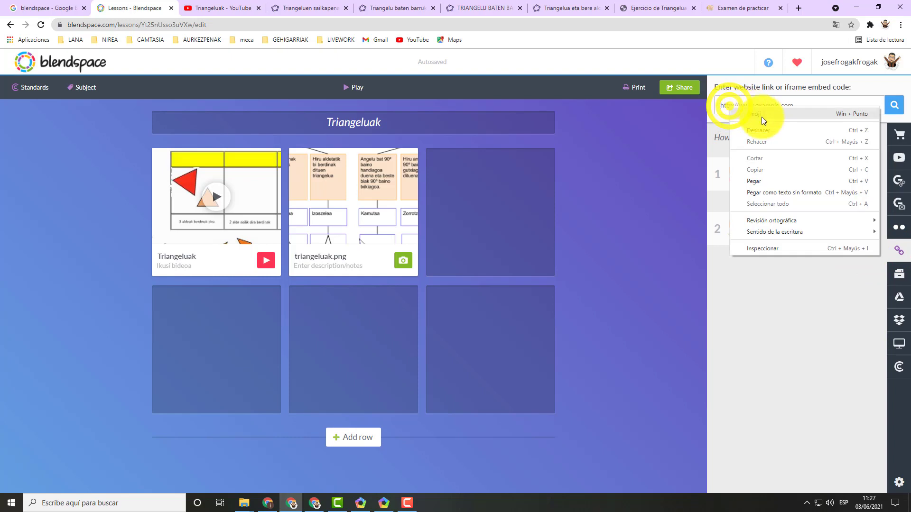
left_click(763, 180)
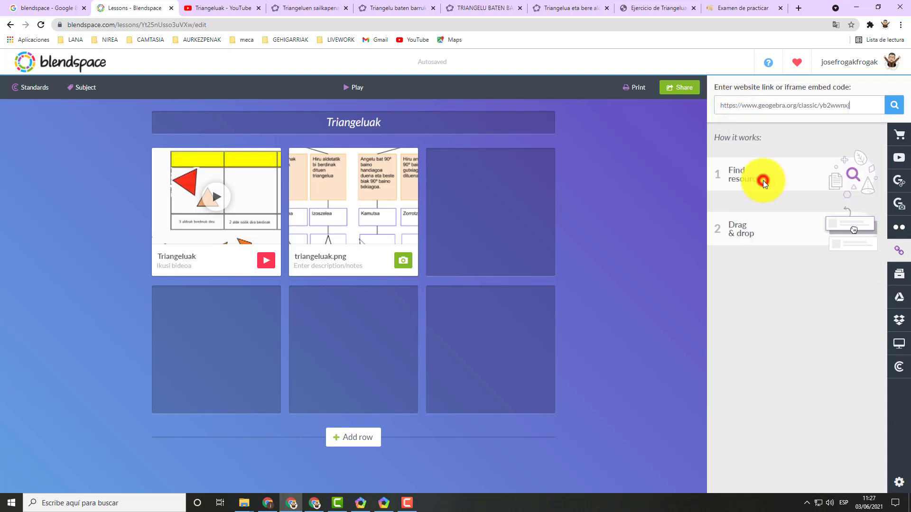
left_click(894, 106)
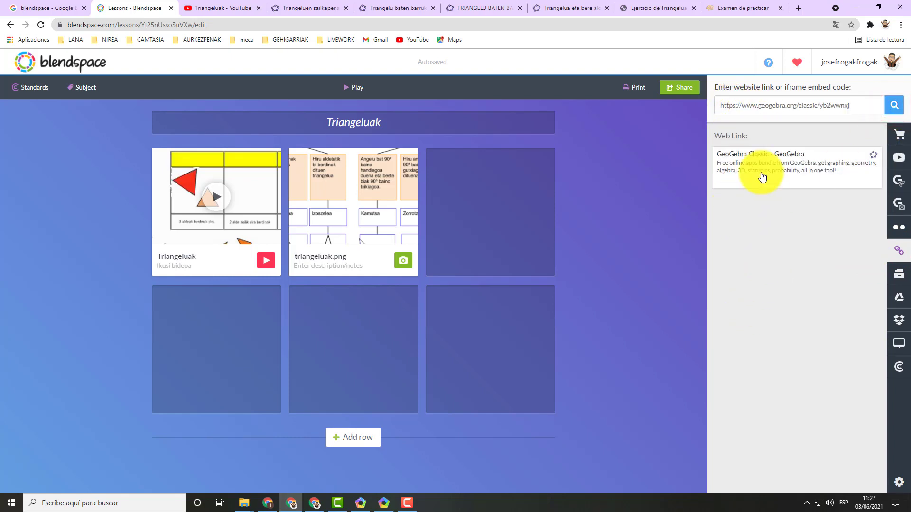
mouse_move(777, 163)
left_click_drag(776, 164, 452, 221)
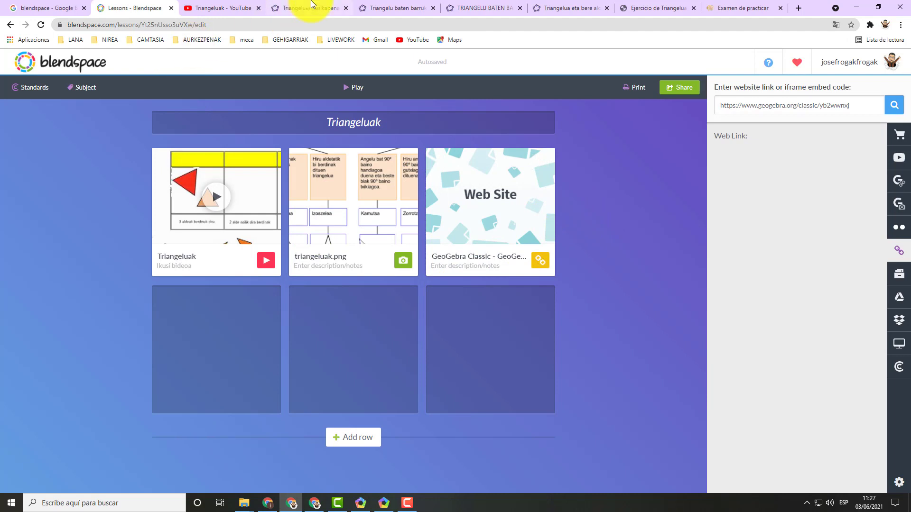
Switch to the GeoGebra activity "Triangelu baten barruko angeluen batuketa" and copy its web address.
left_click(387, 7)
left_click(154, 26)
key("ctrl+c")
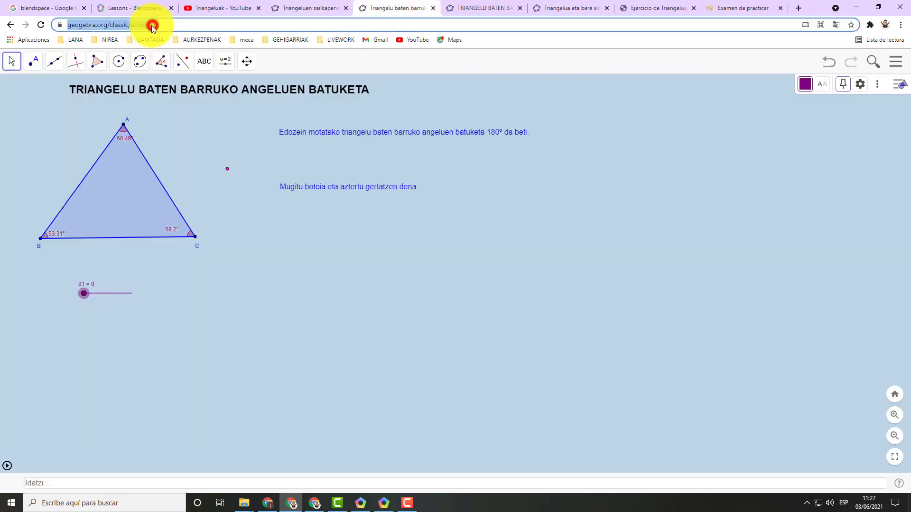
right_click(150, 25)
left_click(184, 93)
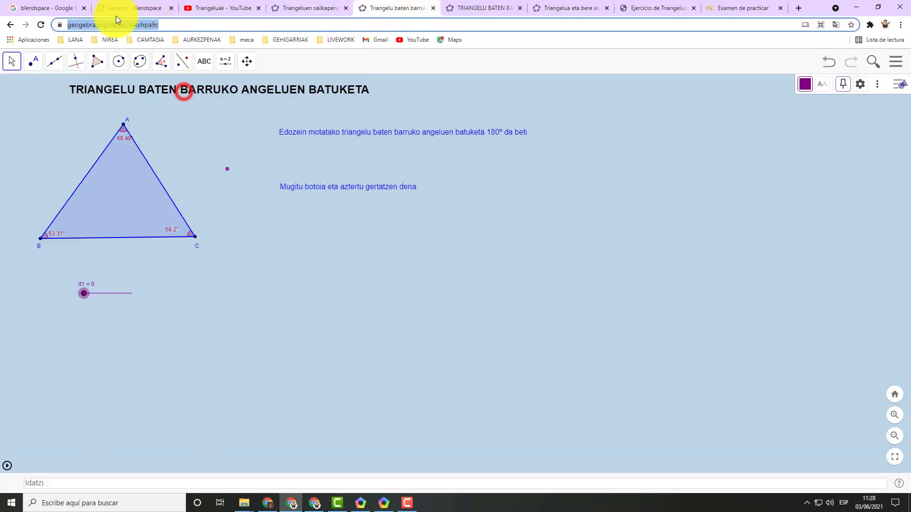
left_click(115, 10)
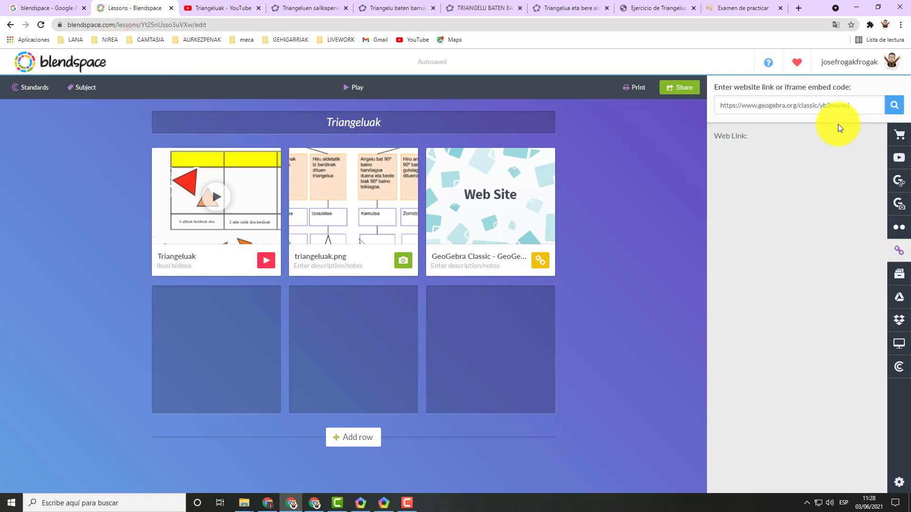
left_click_drag(858, 103, 690, 107)
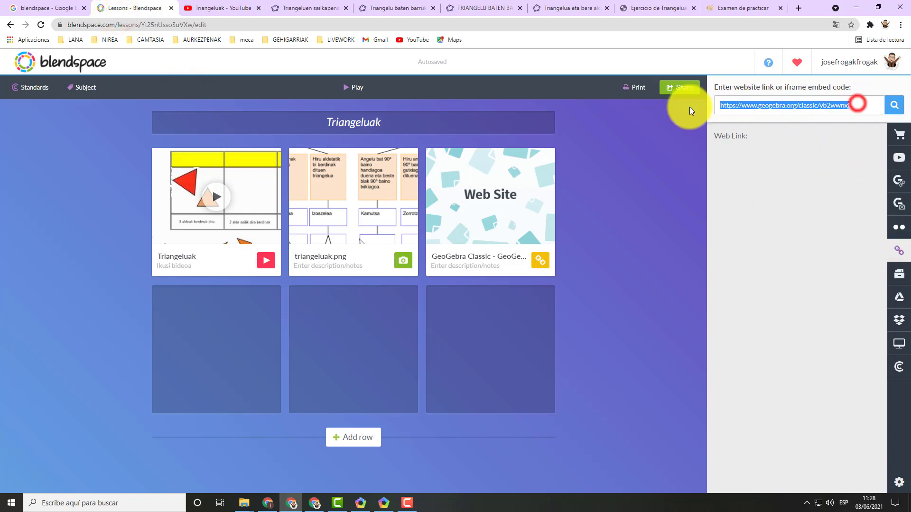
right_click(730, 107)
left_click(741, 154)
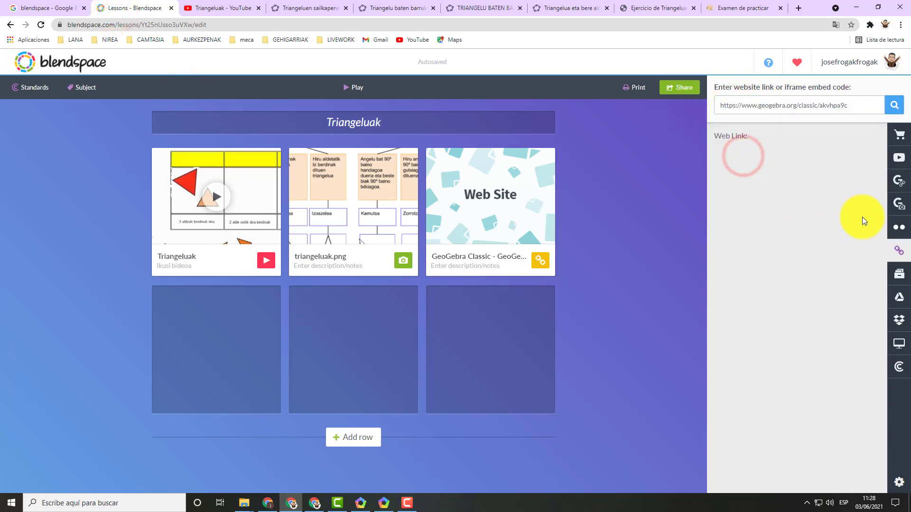
left_click(893, 107)
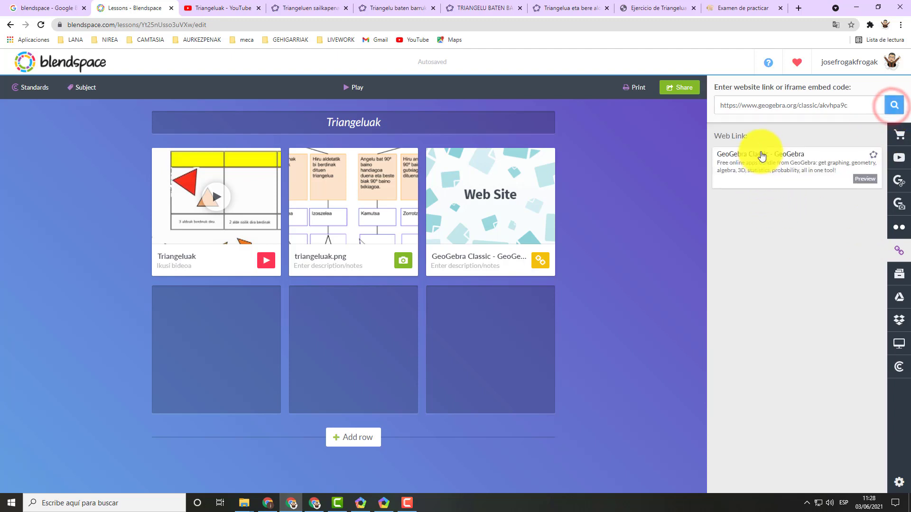
left_click_drag(761, 160, 211, 335)
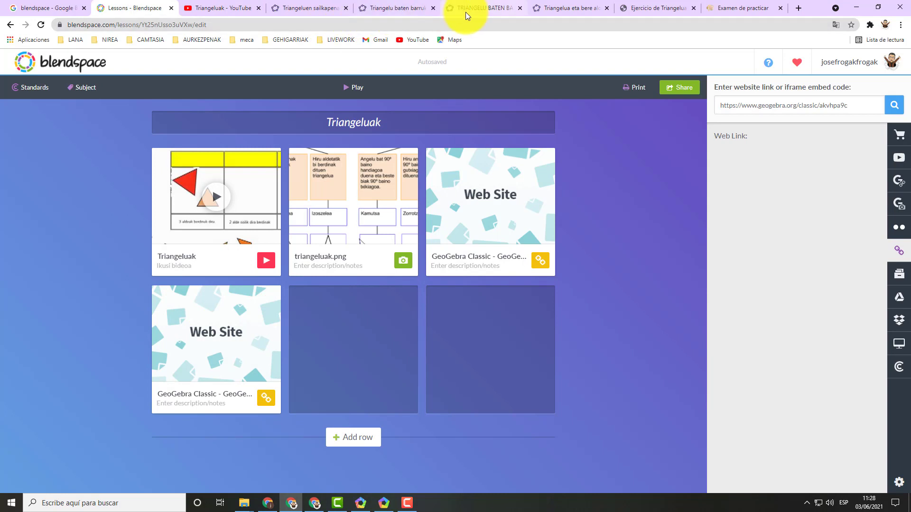
Switch to the GeoGebra activity "TRIANGELU BATEN BA..." with the yellow triangle and copy its web address.
left_click(466, 12)
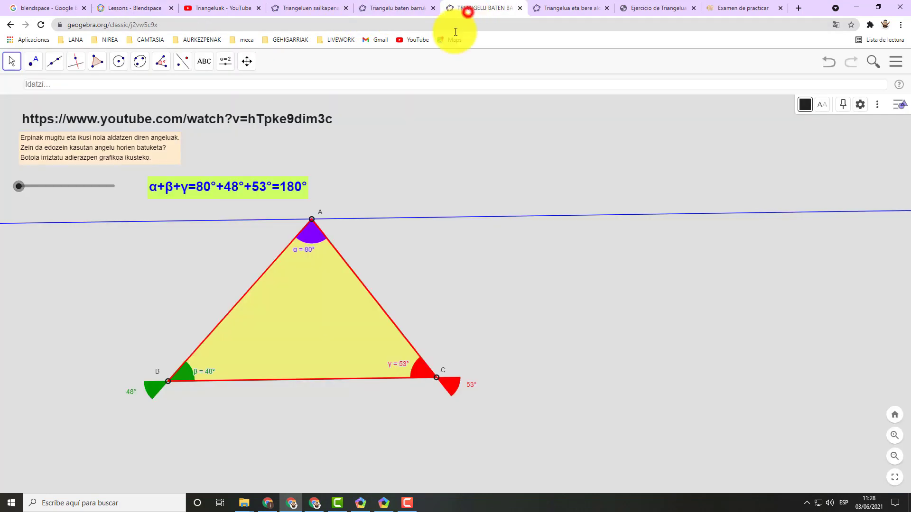
left_click(98, 25)
key("ctrl+c")
right_click(99, 25)
left_click(130, 94)
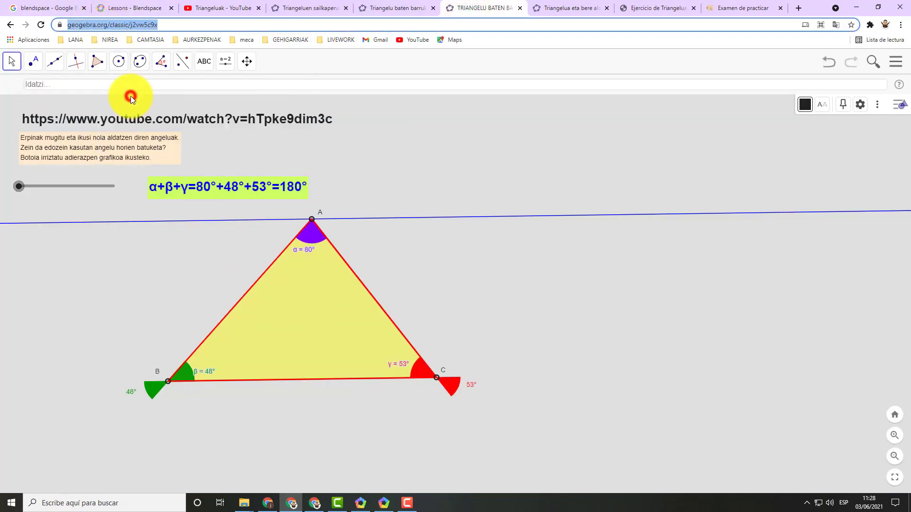
left_click(127, 12)
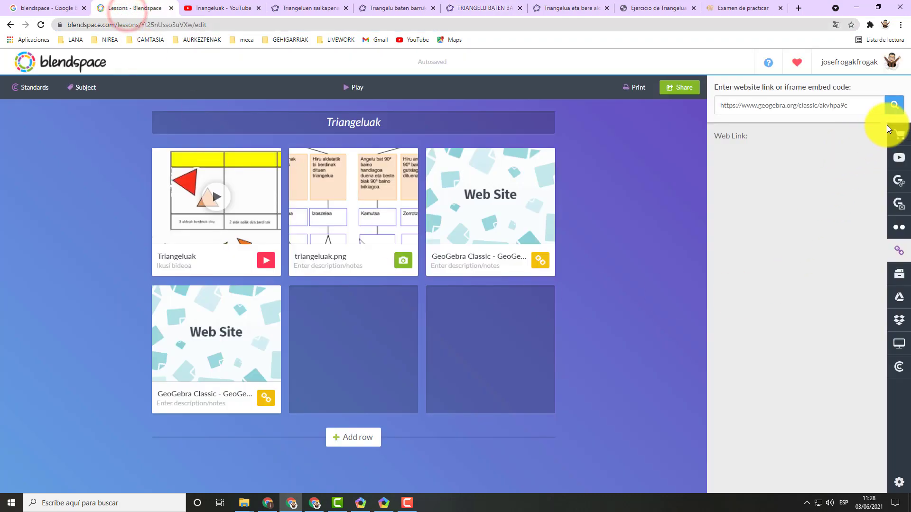
left_click(901, 253)
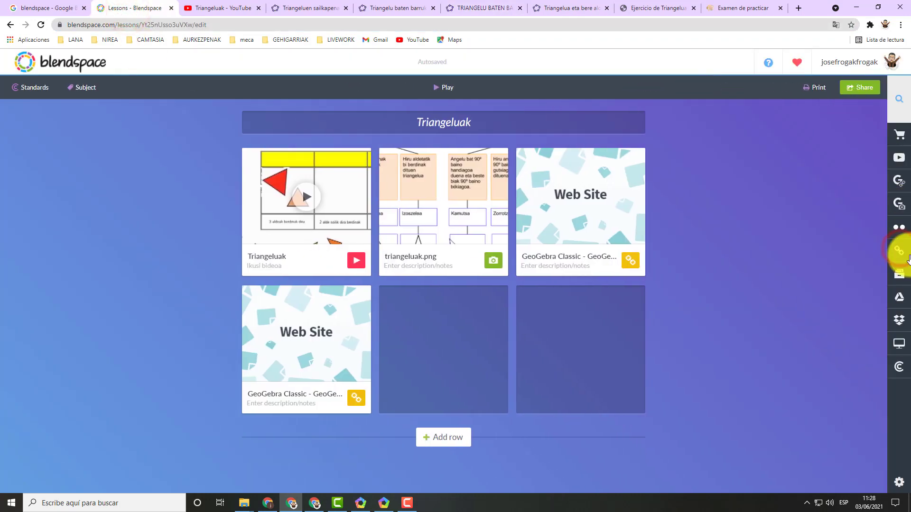
left_click(899, 251)
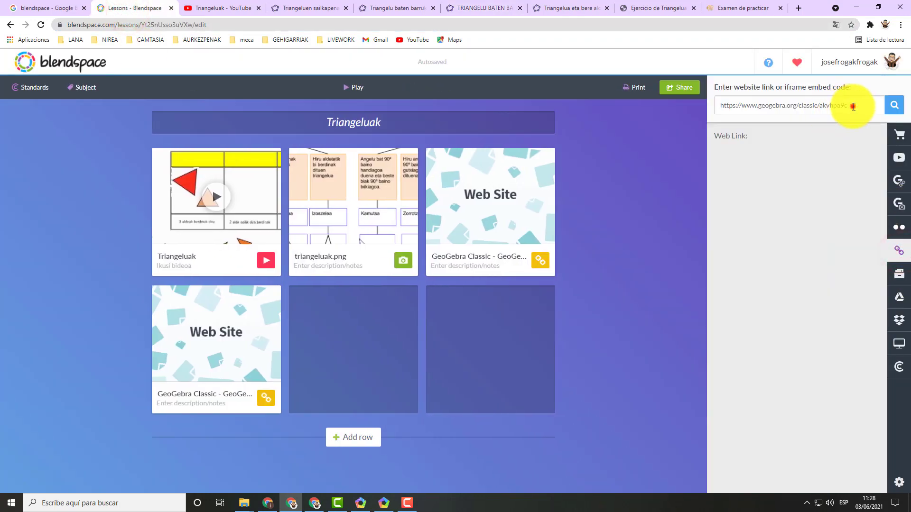
left_click(852, 106)
right_click(765, 106)
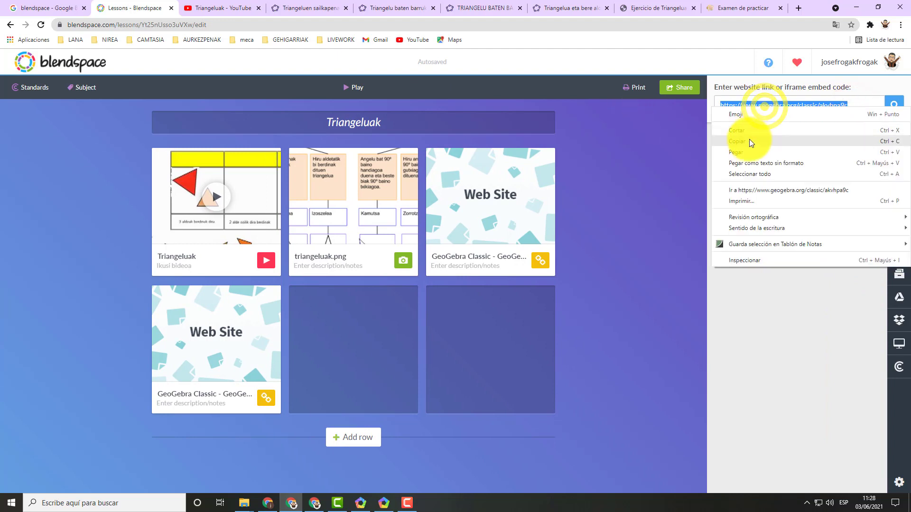
left_click(745, 152)
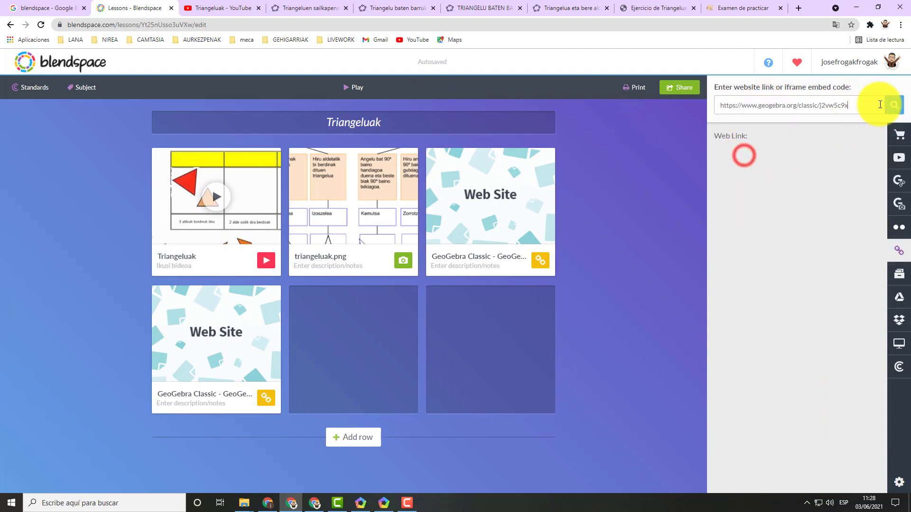
left_click(894, 104)
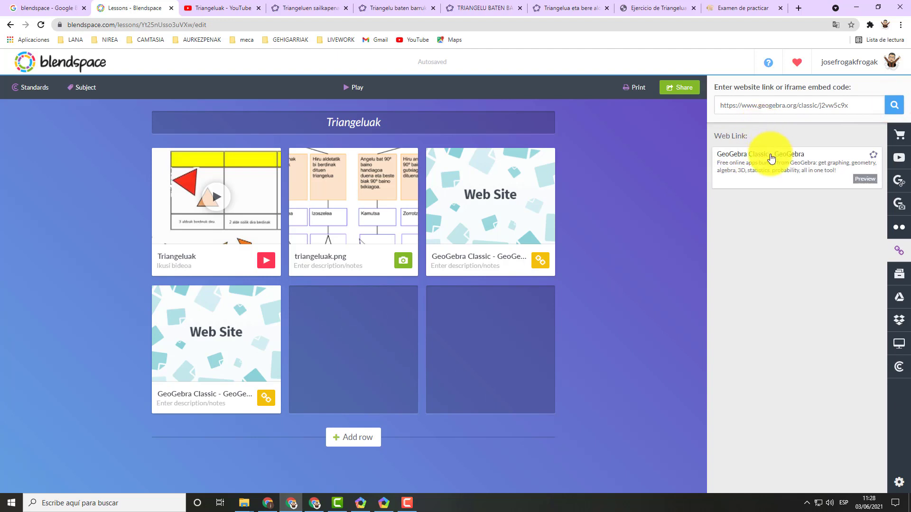
left_click_drag(771, 158, 316, 333)
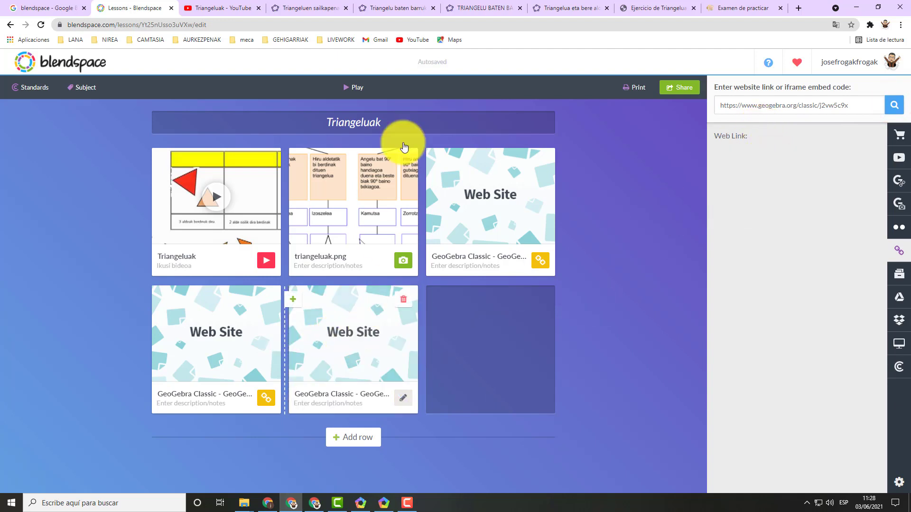
Switch to the GeoGebra activity "TRIANGELUAK ALDEEN ARABERA" and copy its web address.
left_click(495, 8)
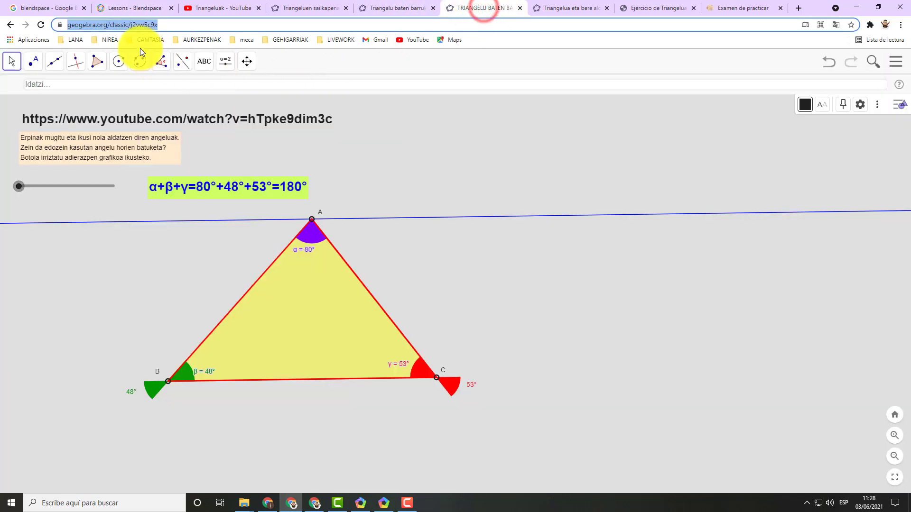
left_click(555, 9)
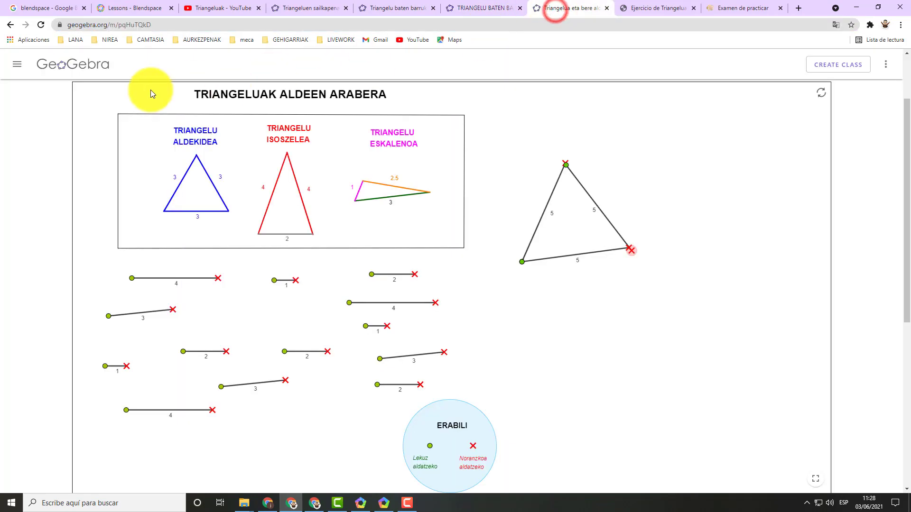
left_click(114, 22)
key("ctrl+c")
right_click(112, 24)
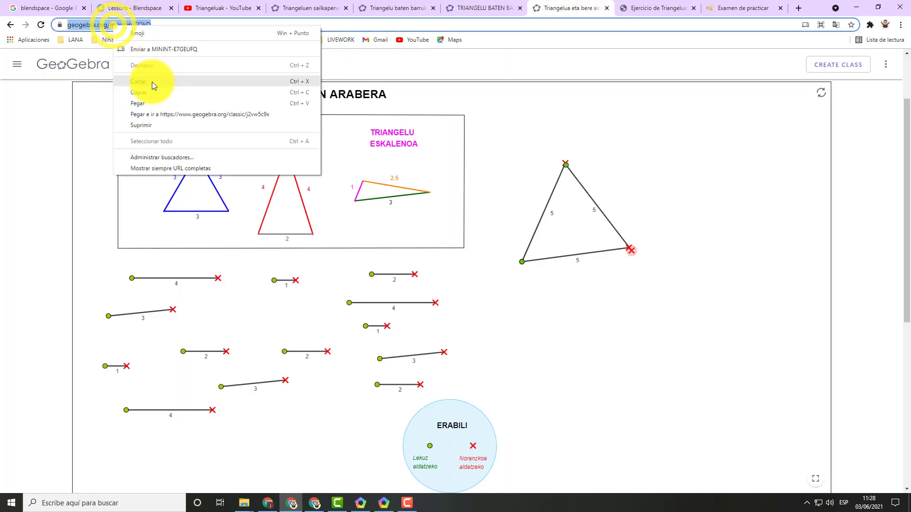
left_click(148, 94)
left_click(125, 8)
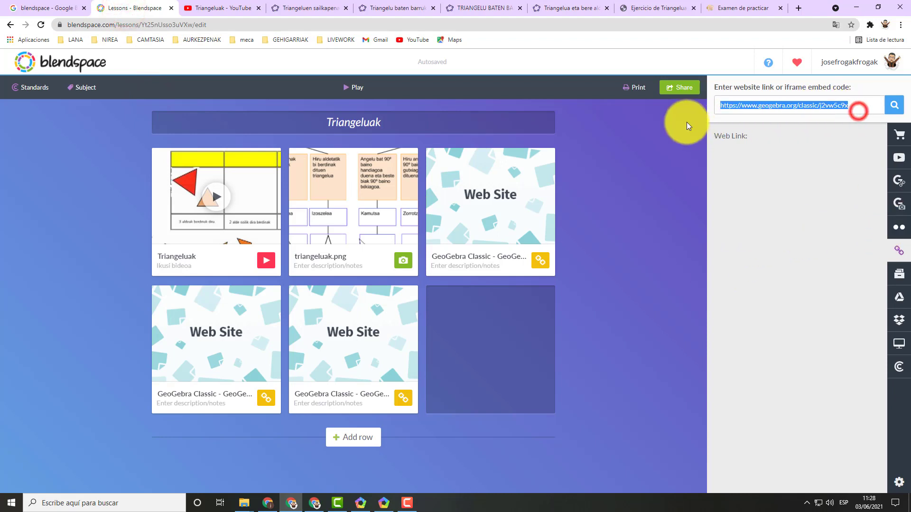
right_click(735, 105)
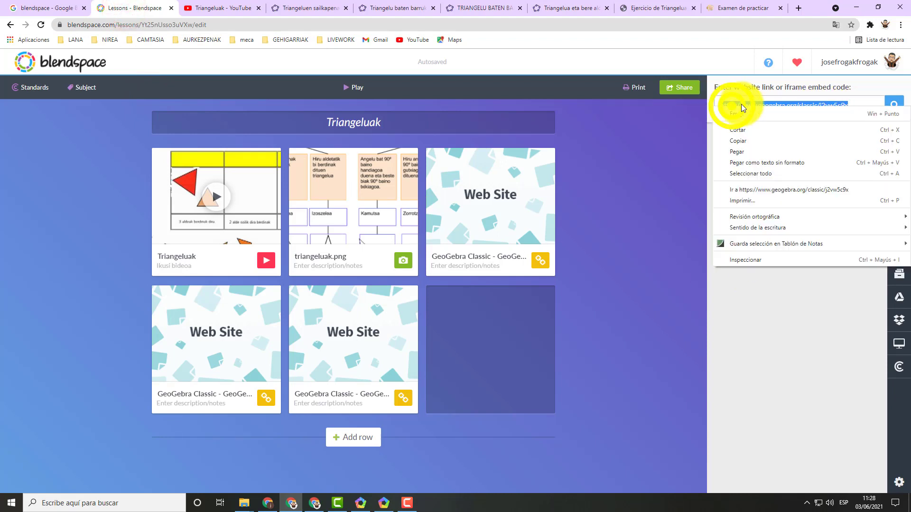
left_click(748, 150)
left_click(894, 105)
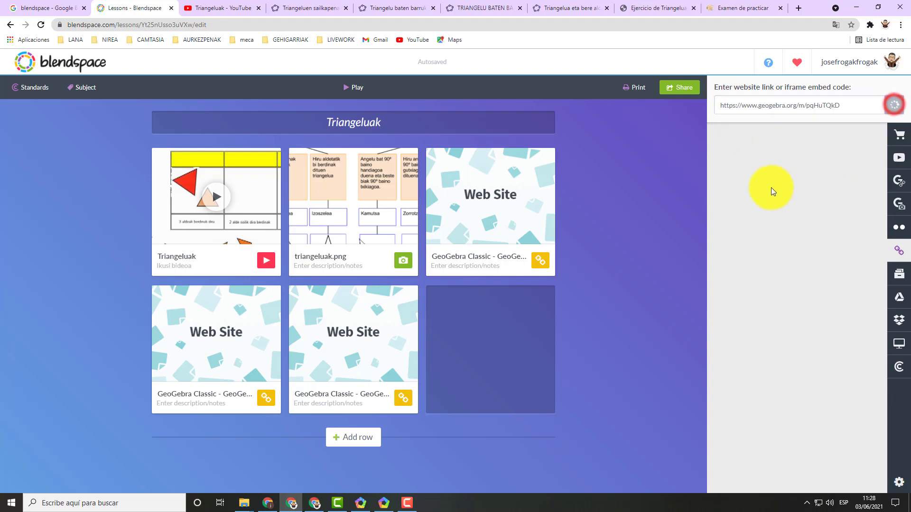
left_click_drag(773, 168, 467, 329)
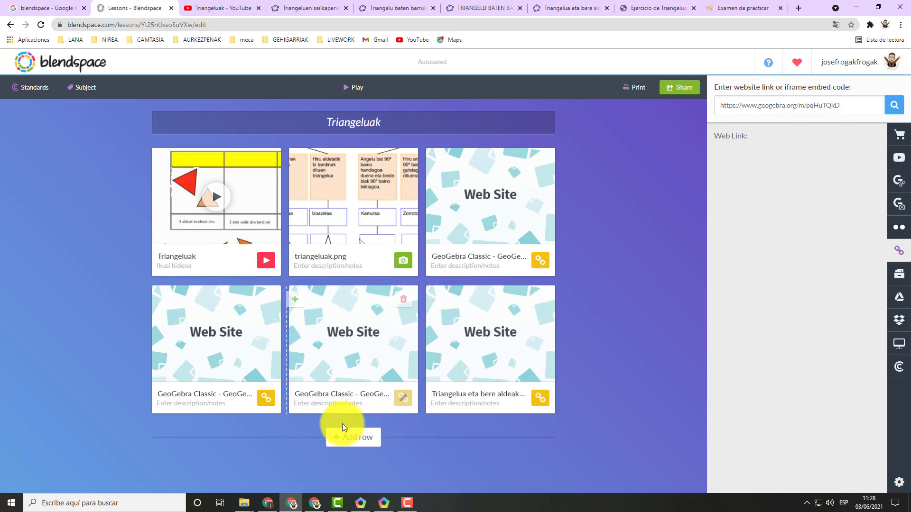
left_click(350, 438)
scroll(627, 286, "down", 2)
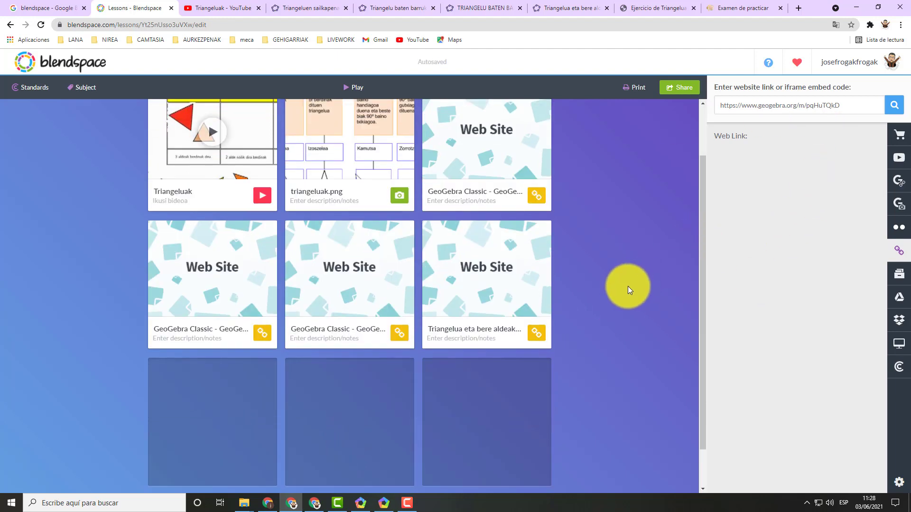
Switch to the Liveworksheets worksheet "Triangeluak" and copy its page's web address.
left_click(641, 9)
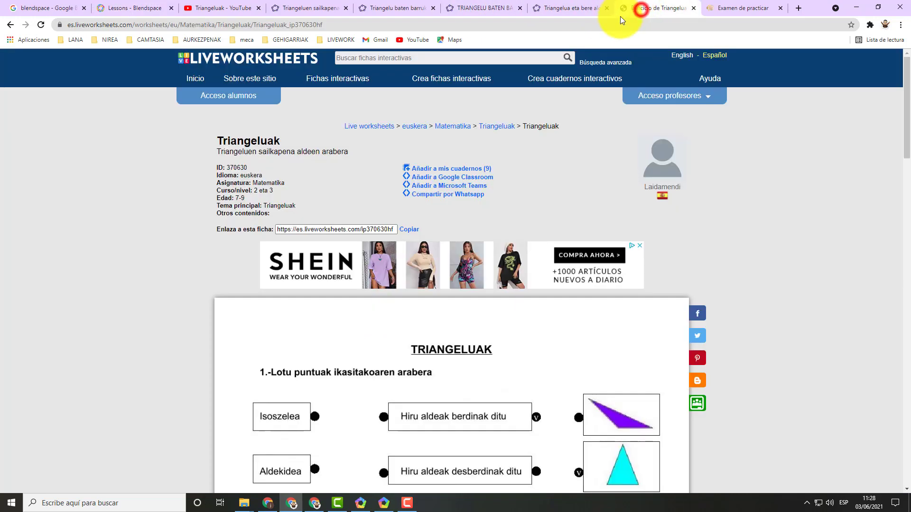
left_click(585, 10)
left_click(637, 9)
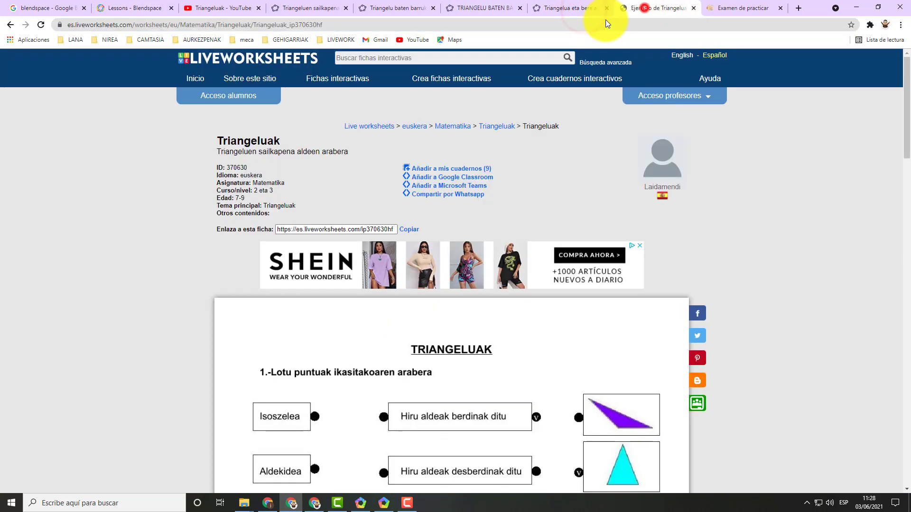
left_click(248, 27)
right_click(247, 28)
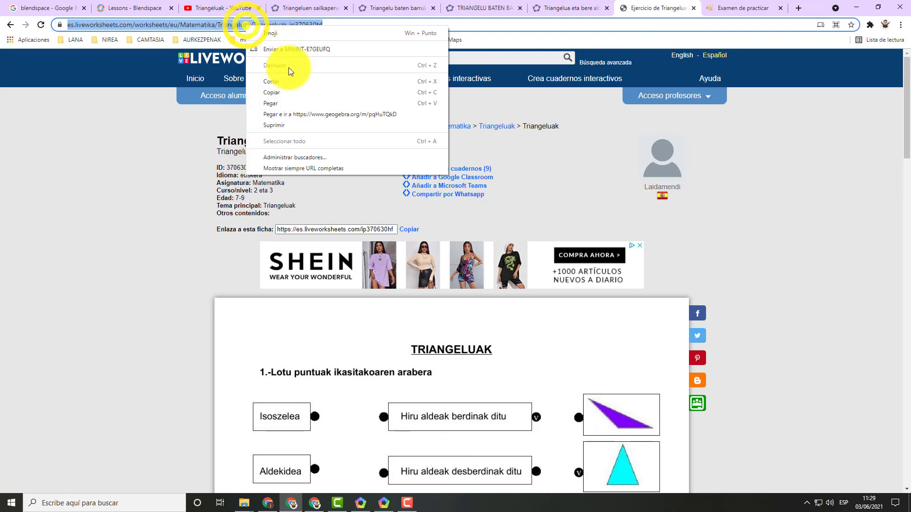
left_click(283, 91)
Back in Blendspace, look up the copied Liveworksheets address and place the "Ejercicio de Triangeluak" web link in the first tile of the third row.
left_click(109, 13)
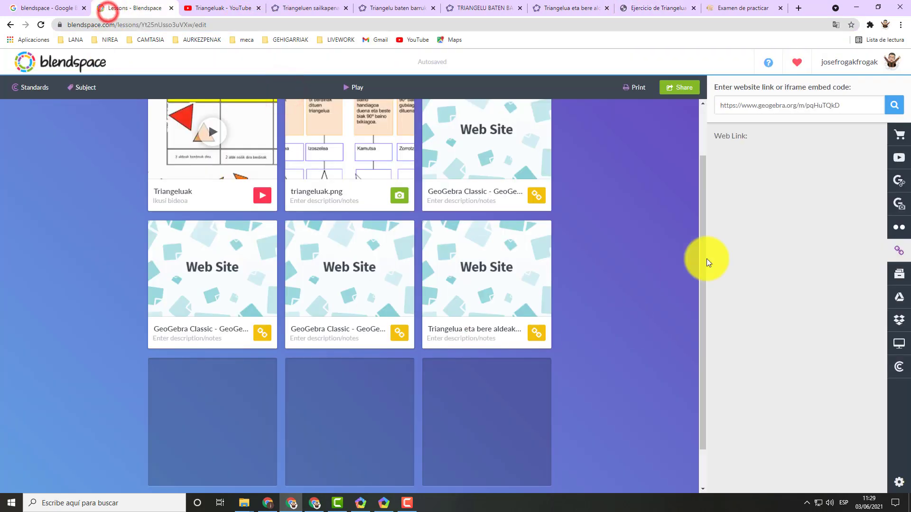
left_click_drag(853, 101, 739, 112)
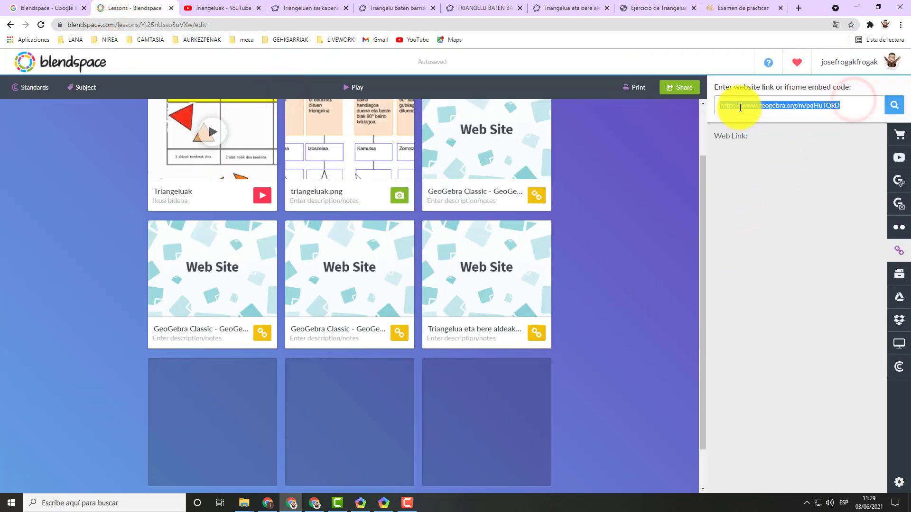
right_click(740, 108)
left_click(750, 154)
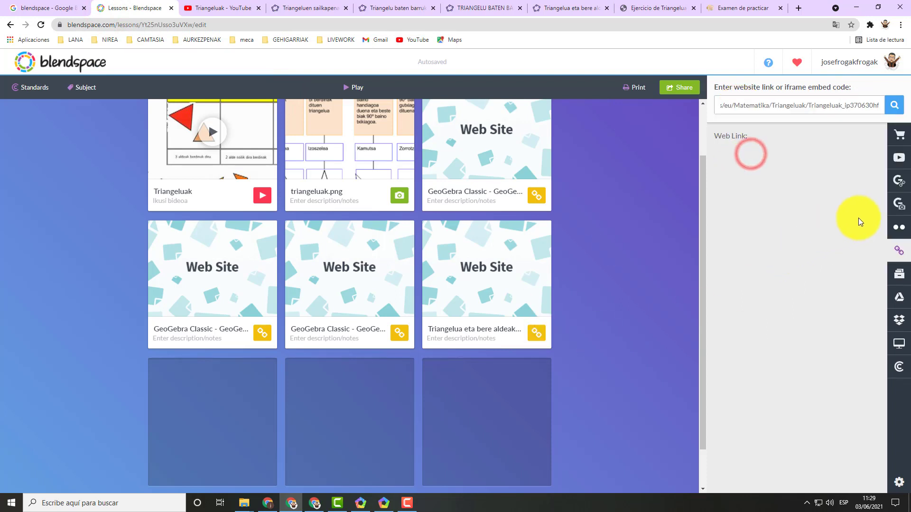
left_click(898, 111)
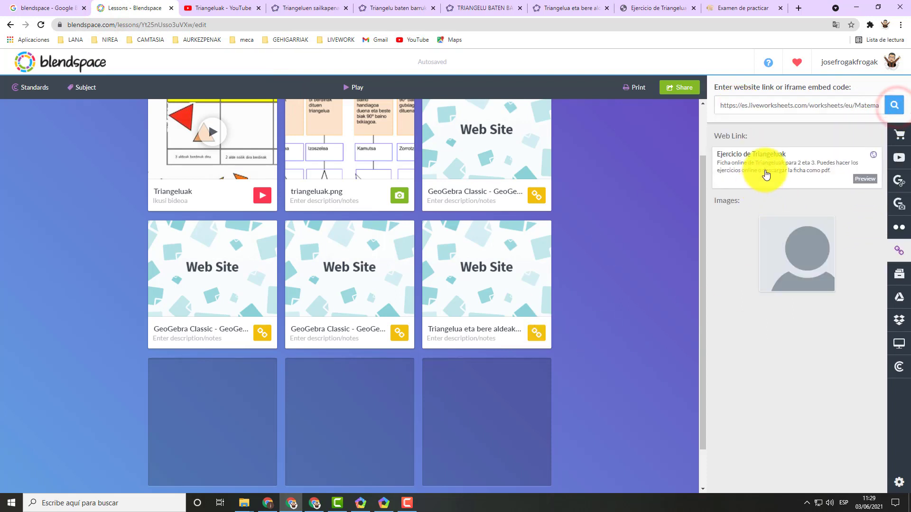
left_click_drag(765, 173, 208, 407)
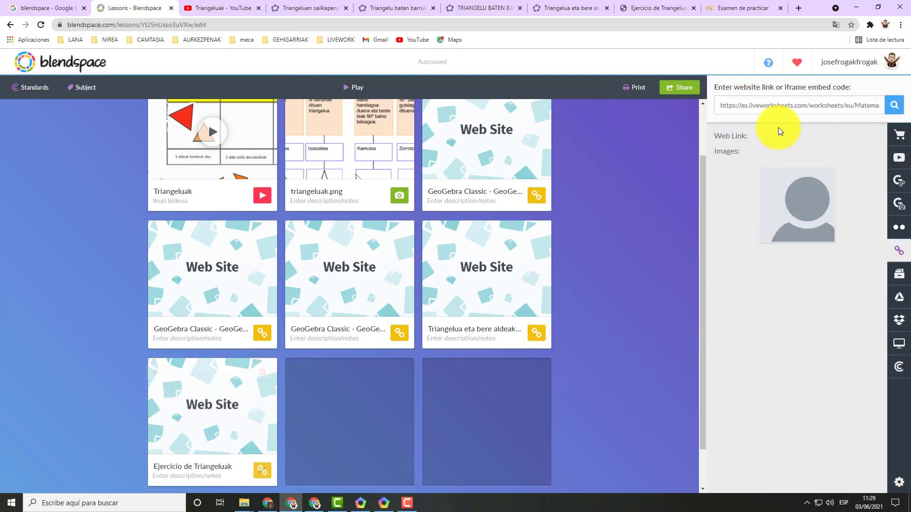
Switch to the ThatQuiz practice exam on triangles and copy its web address.
left_click(741, 9)
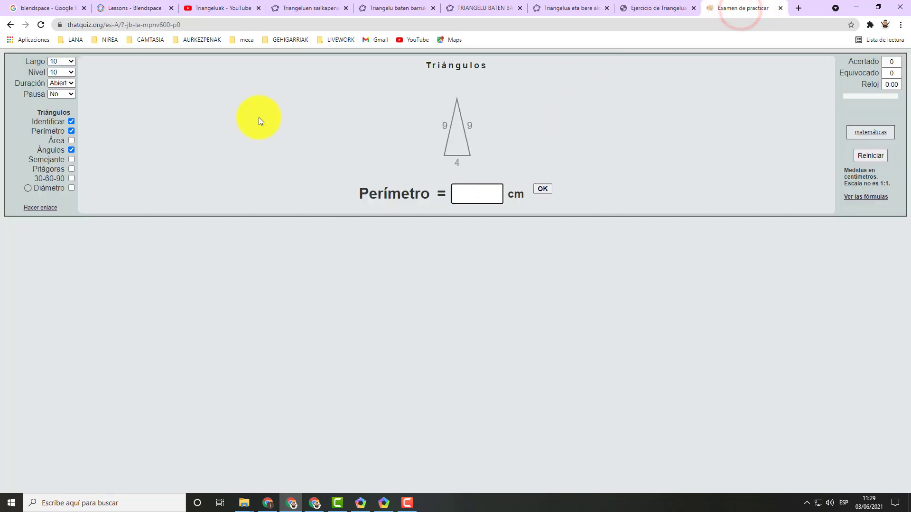
left_click(161, 26)
key("ctrl+c")
right_click(162, 26)
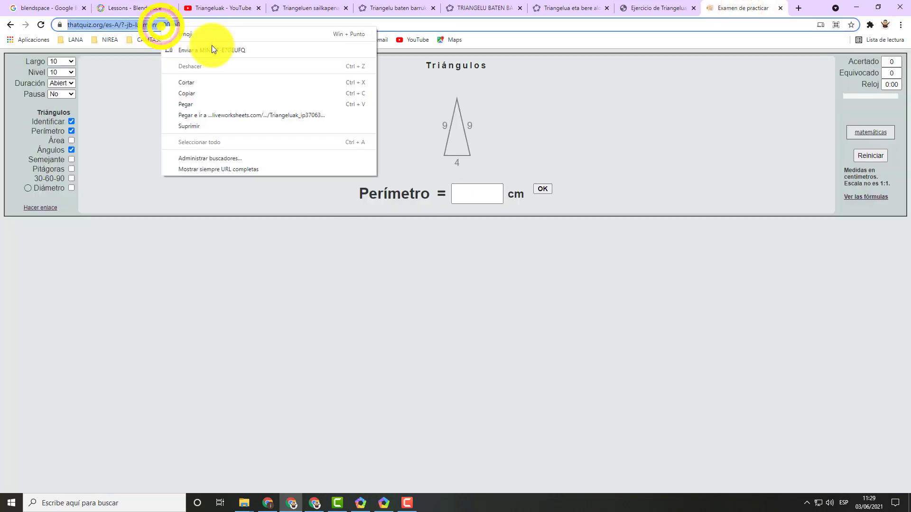
left_click(204, 92)
Back in Blendspace, look up the copied ThatQuiz address and place its web link in the third row's middle tile.
left_click(117, 8)
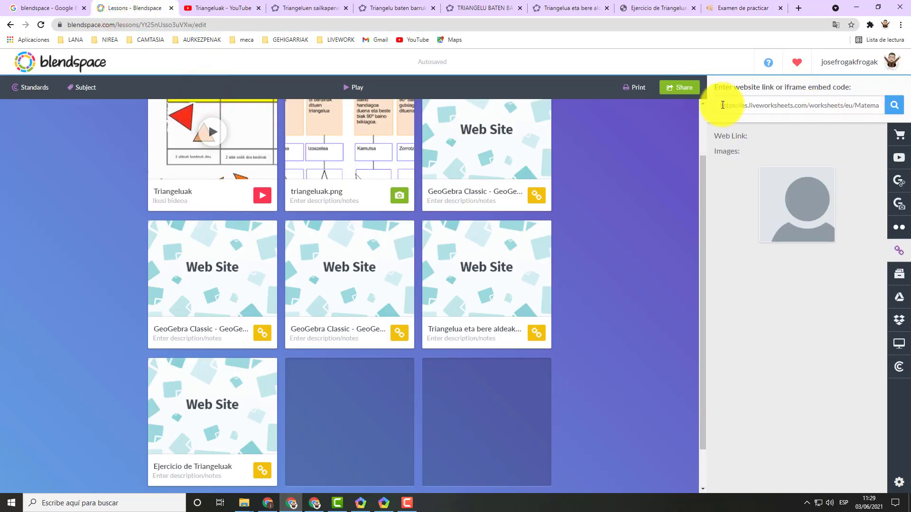
triple_click(722, 105)
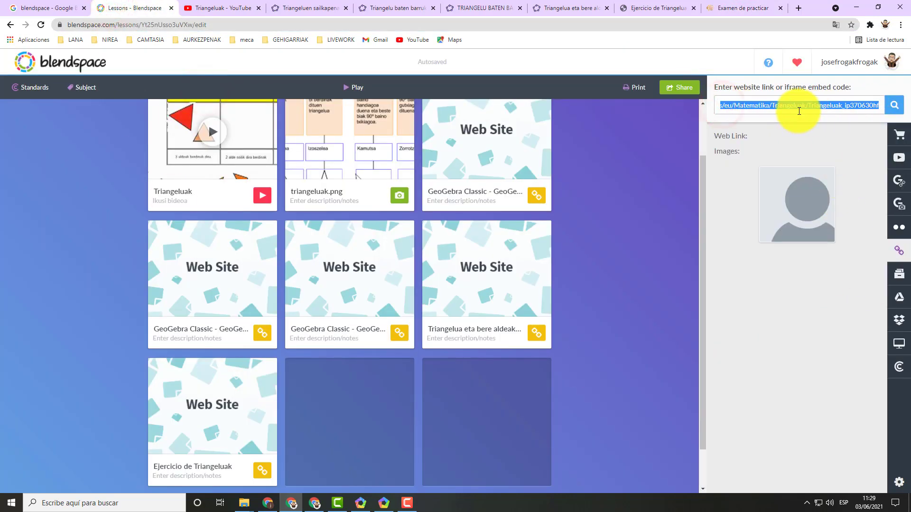
right_click(796, 106)
left_click(761, 152)
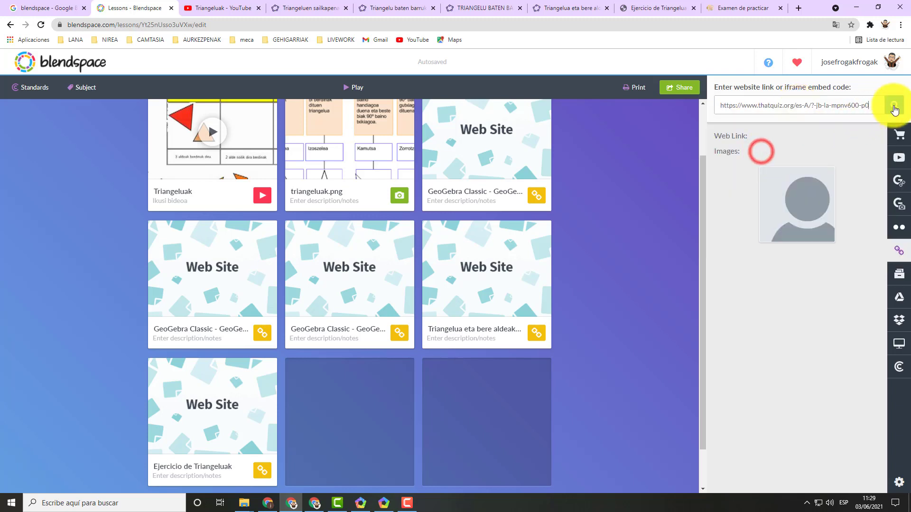
left_click(894, 105)
left_click_drag(776, 165, 316, 399)
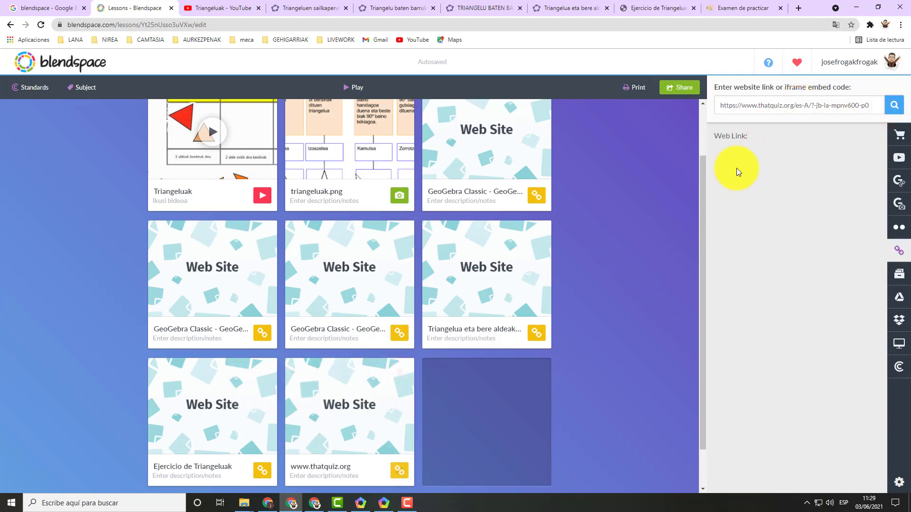
Upload the image zenbat.jpg from the computer and place it in the last tile of the third row.
left_click(899, 343)
left_click(756, 100)
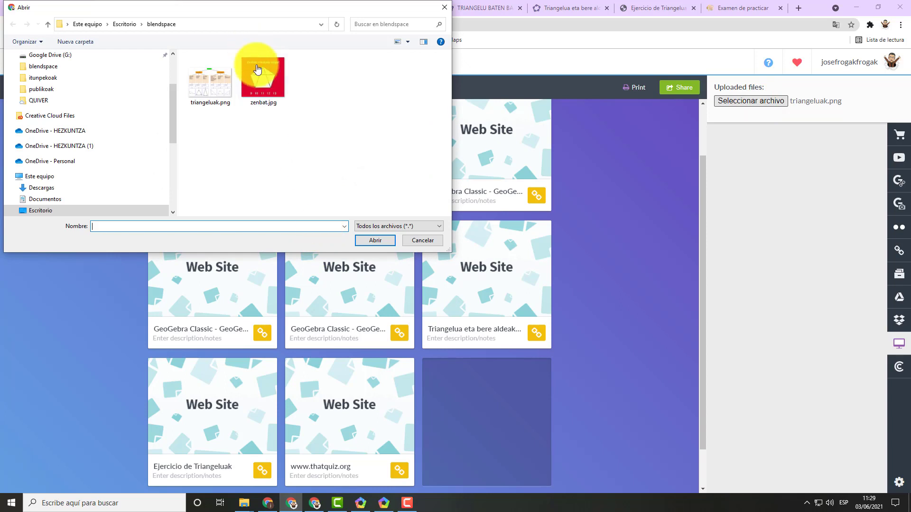
double_click(261, 76)
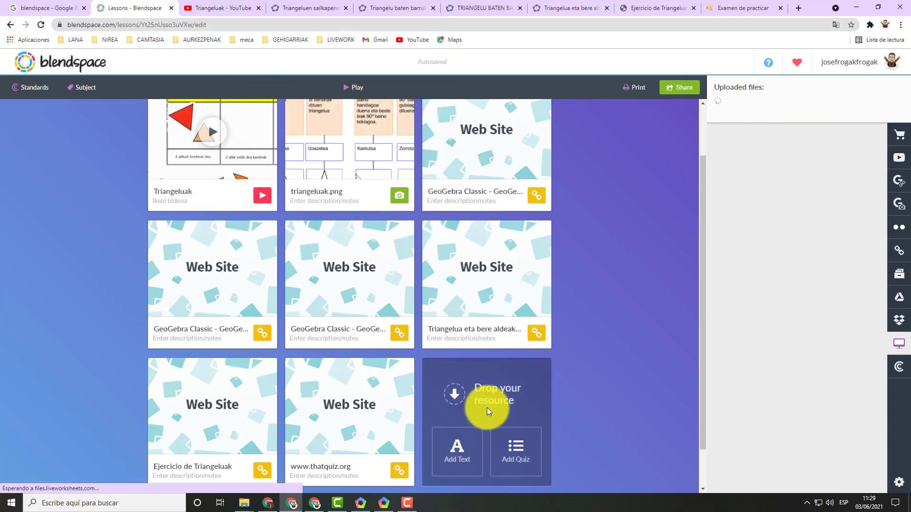
left_click_drag(768, 138, 490, 410)
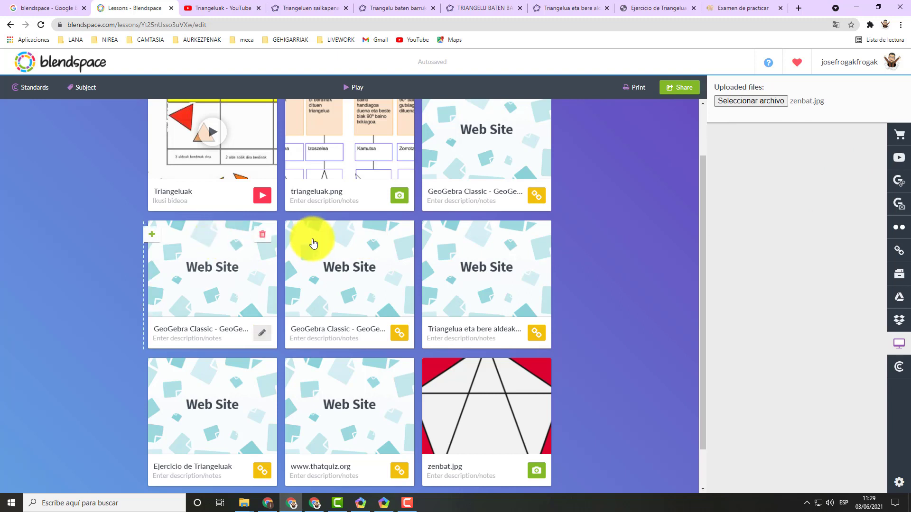
Search Google within the lesson editor for "triangeluak" and look through the resources it offers.
scroll(641, 224, "up", 1)
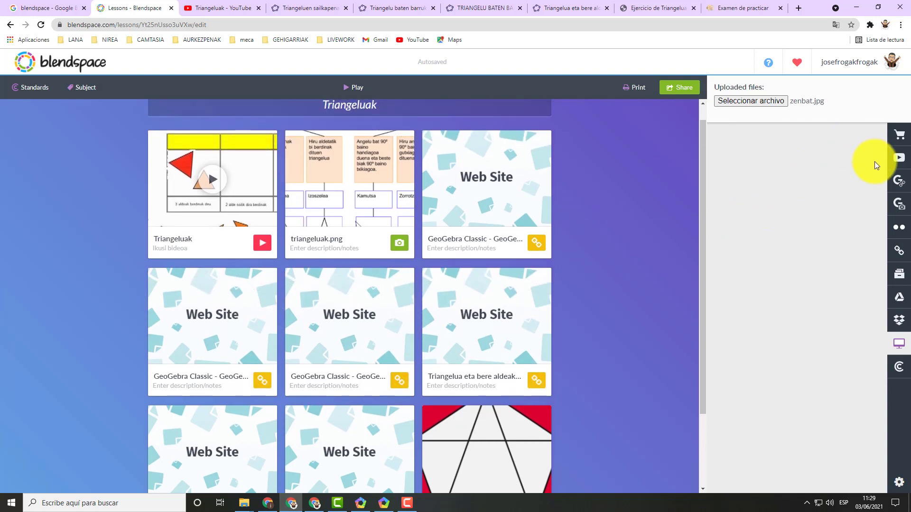
left_click(898, 183)
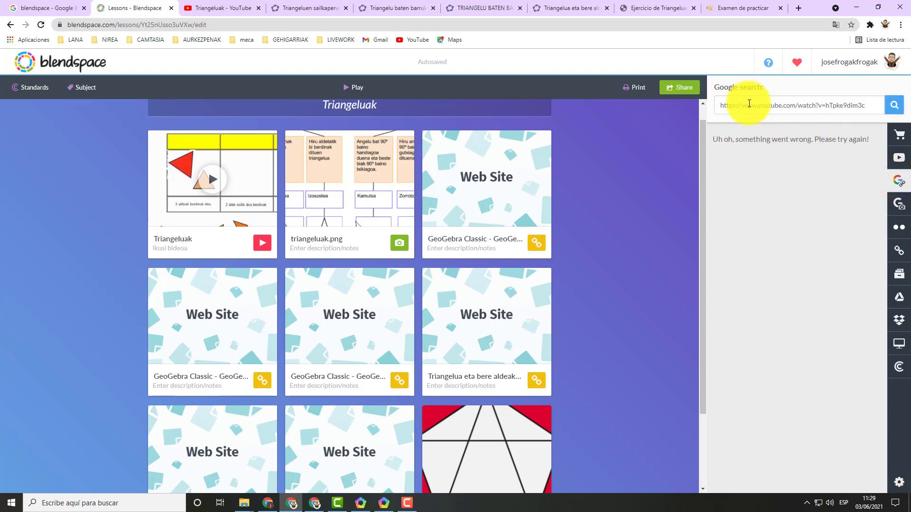
left_click_drag(728, 105, 904, 105)
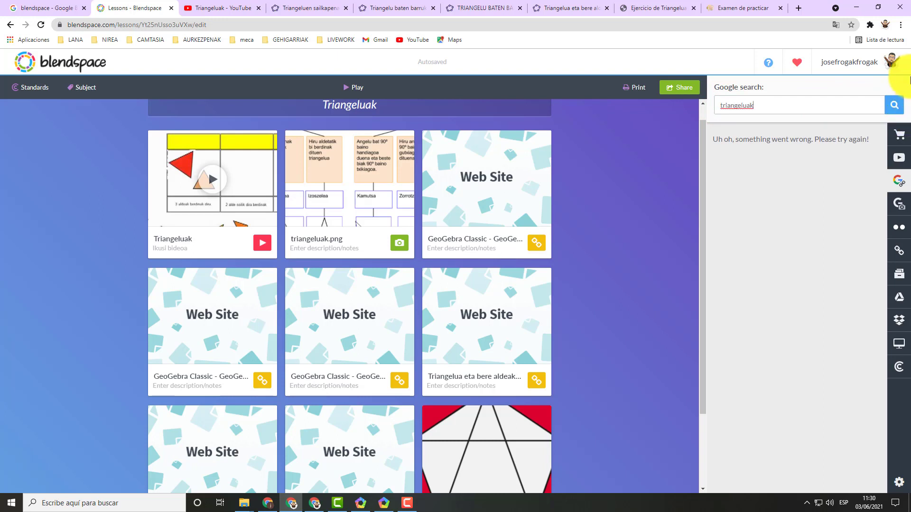
left_click(893, 107)
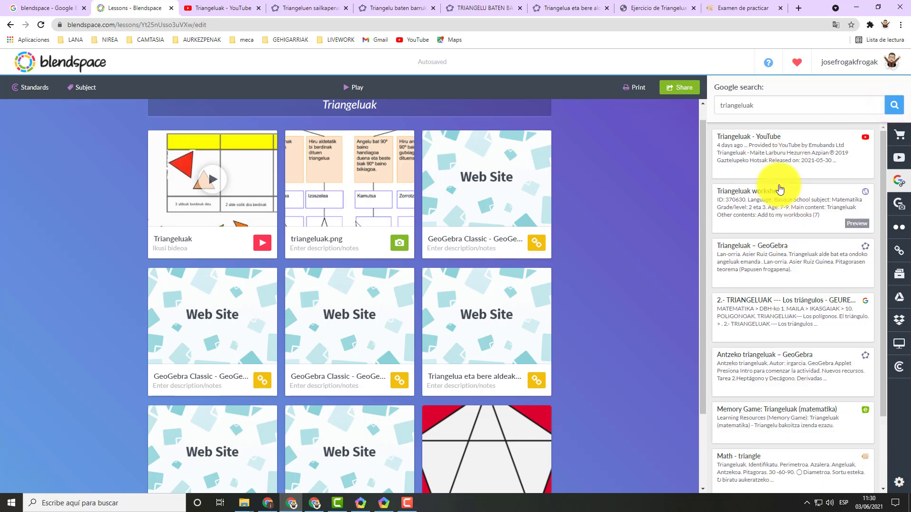
scroll(773, 190, "down", 3)
scroll(761, 266, "up", 3)
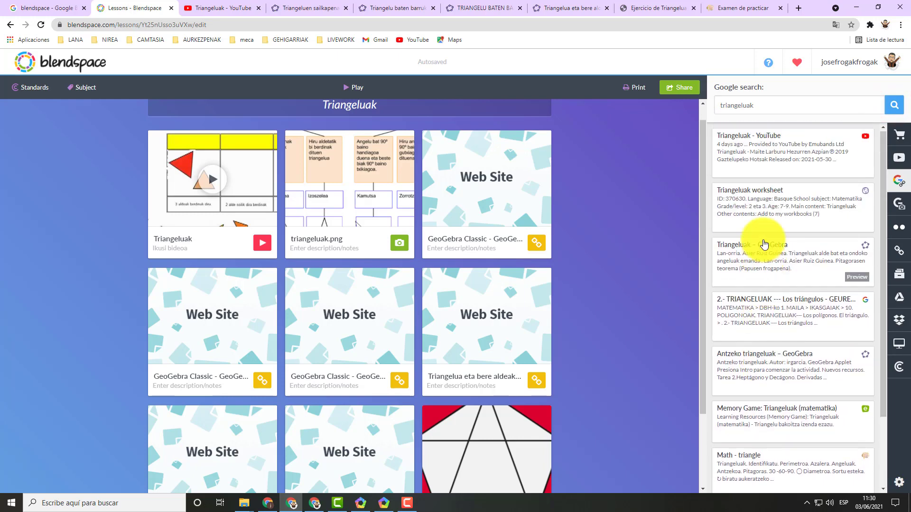
scroll(758, 256, "down", 3)
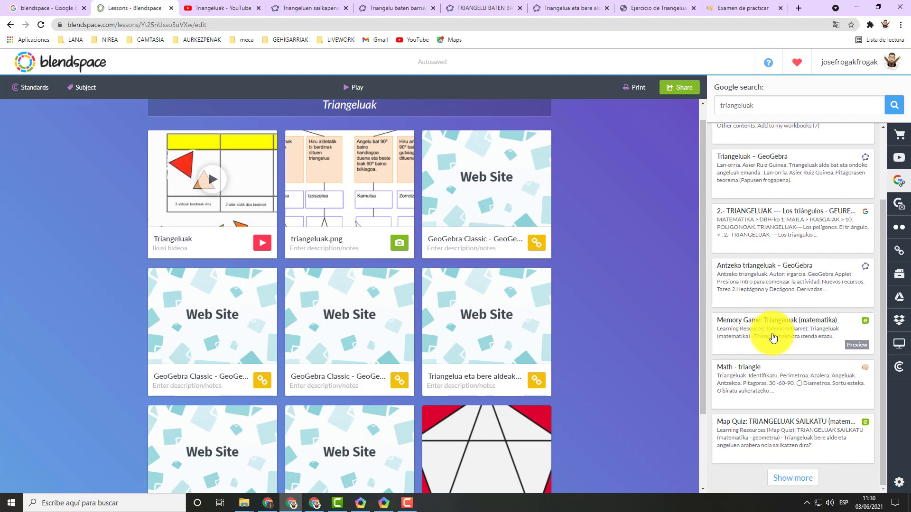
Preview the "Memory Game: Triangeluak (matematika)" result, accept the Educaplay cookies, and try the game by turning over two cards.
left_click(858, 345)
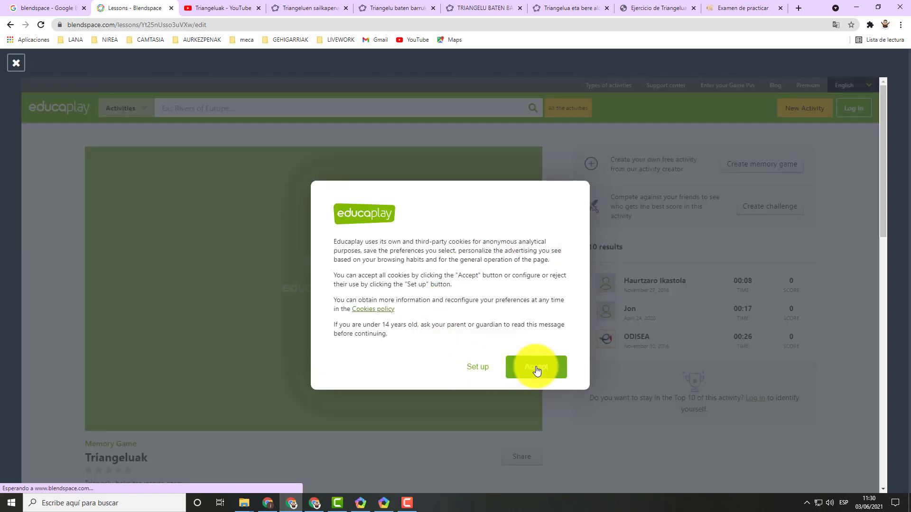
left_click(537, 367)
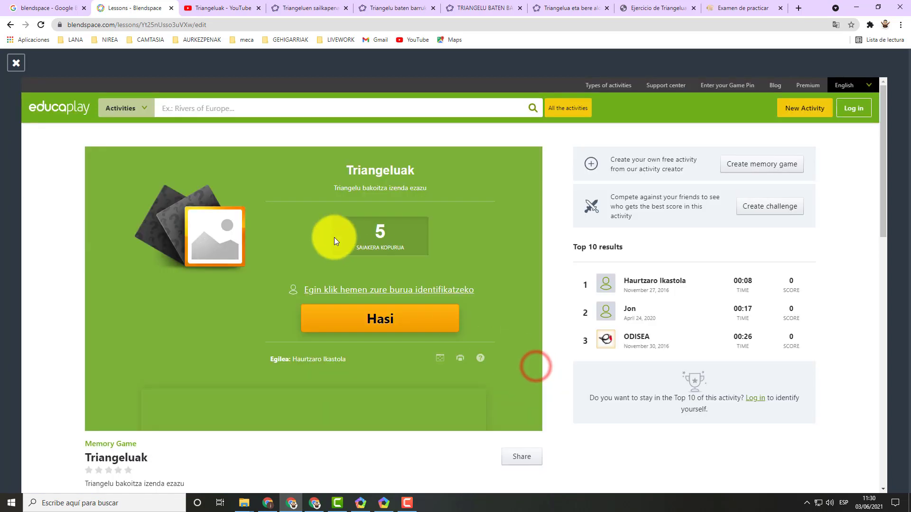
left_click(363, 316)
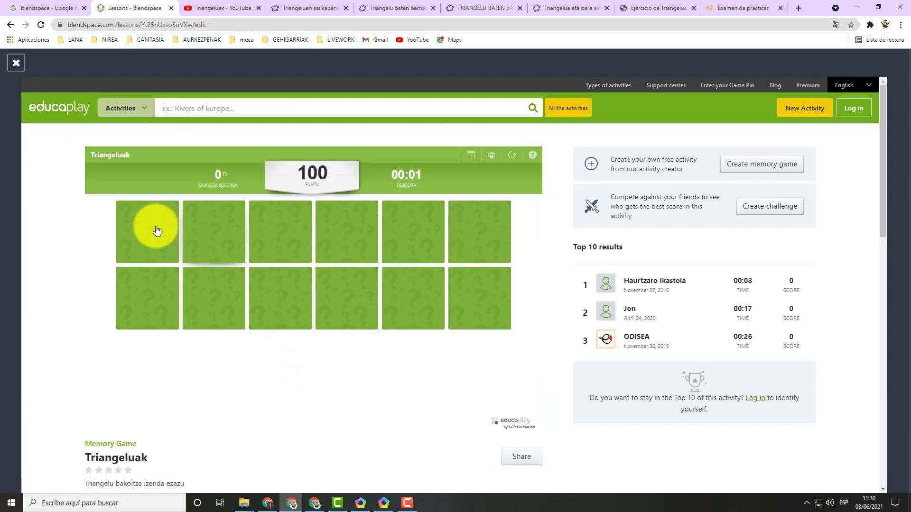
left_click(141, 222)
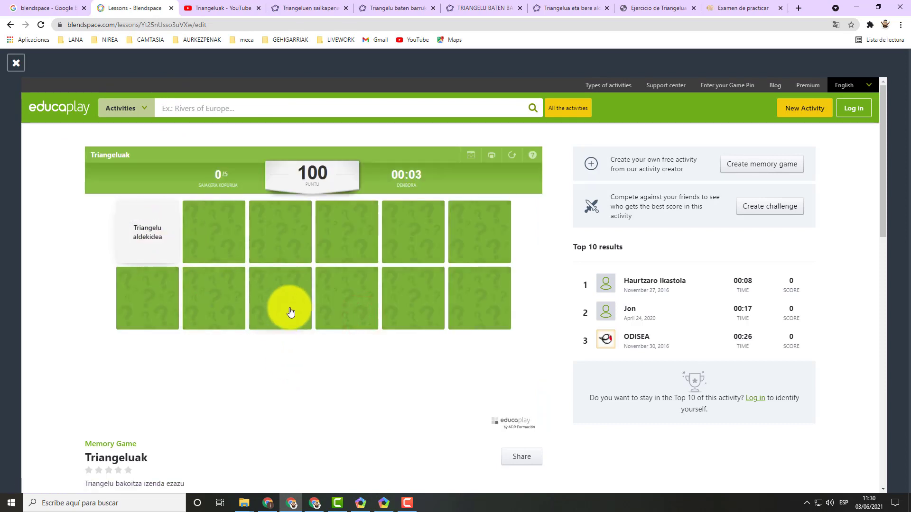
left_click(289, 299)
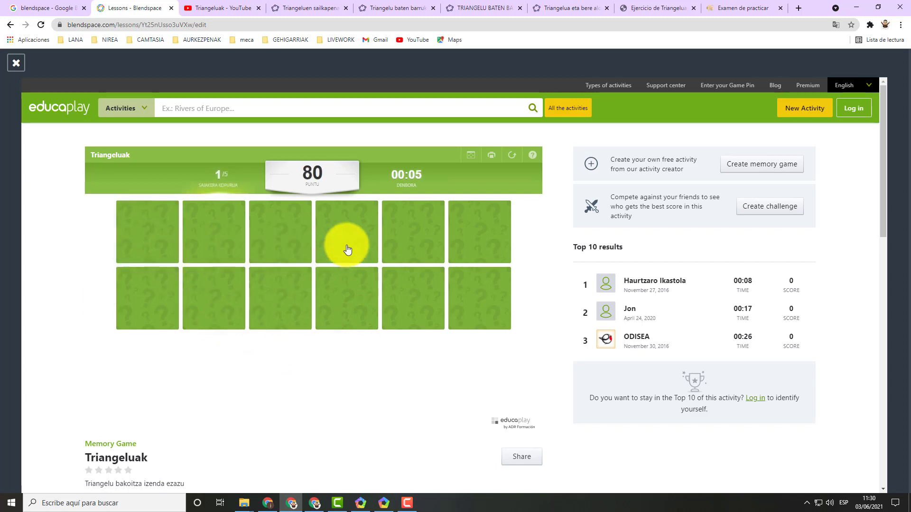
left_click(144, 24)
right_click(145, 24)
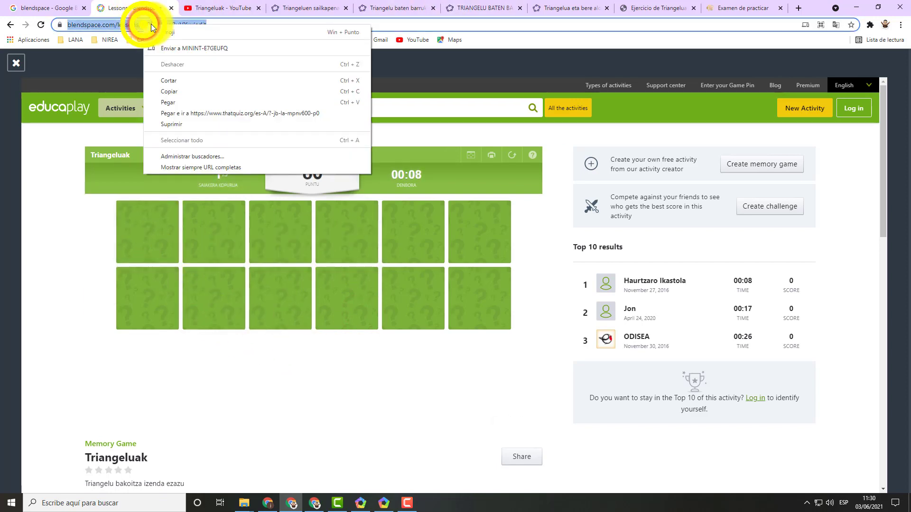
left_click(174, 91)
left_click(59, 6)
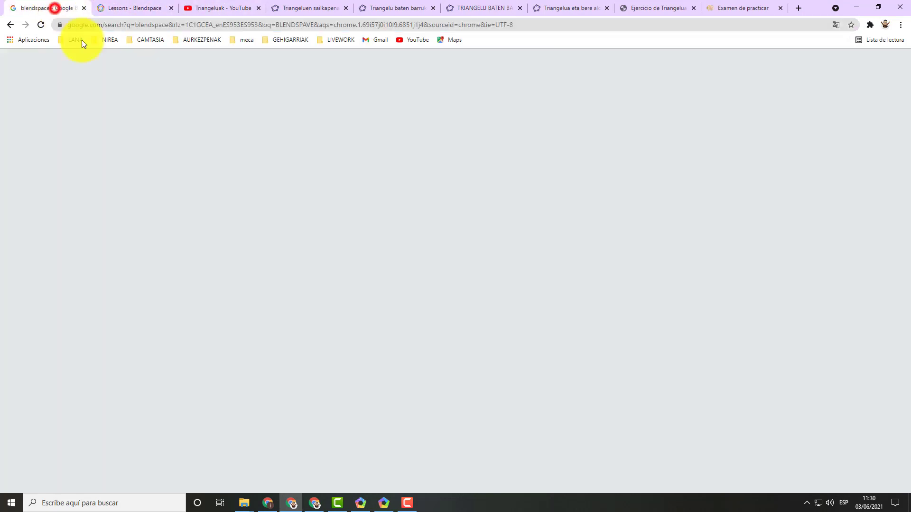
left_click(135, 7)
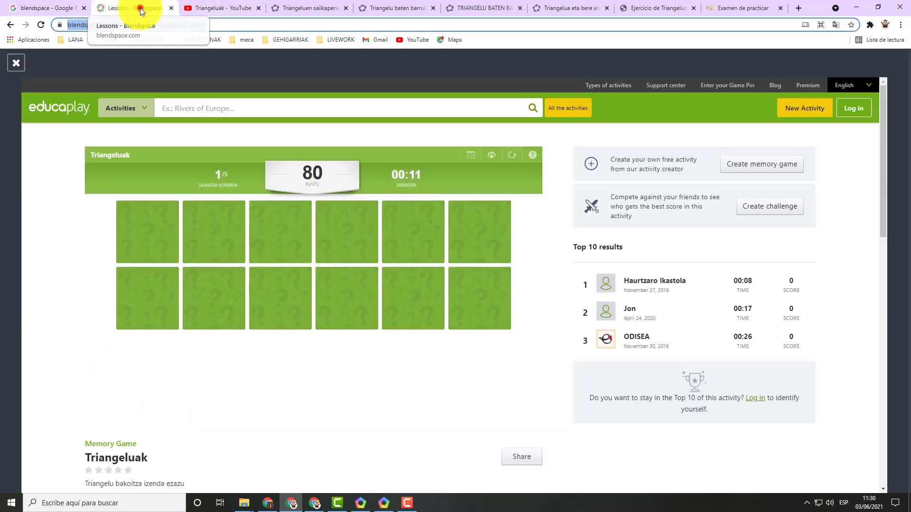
Leave the preview, add a fourth row, and place the "Memory Game: Triangeluak (matematika)" result in its first tile.
left_click(14, 64)
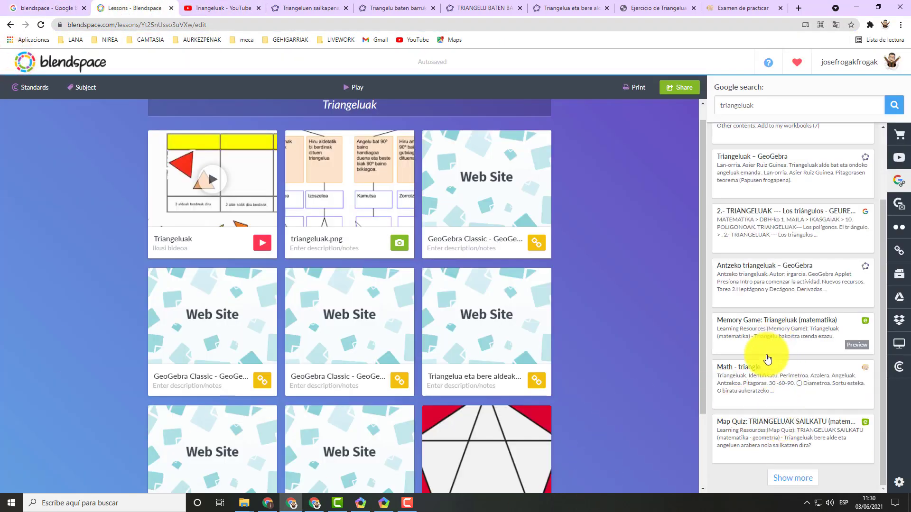
scroll(607, 395, "down", 2)
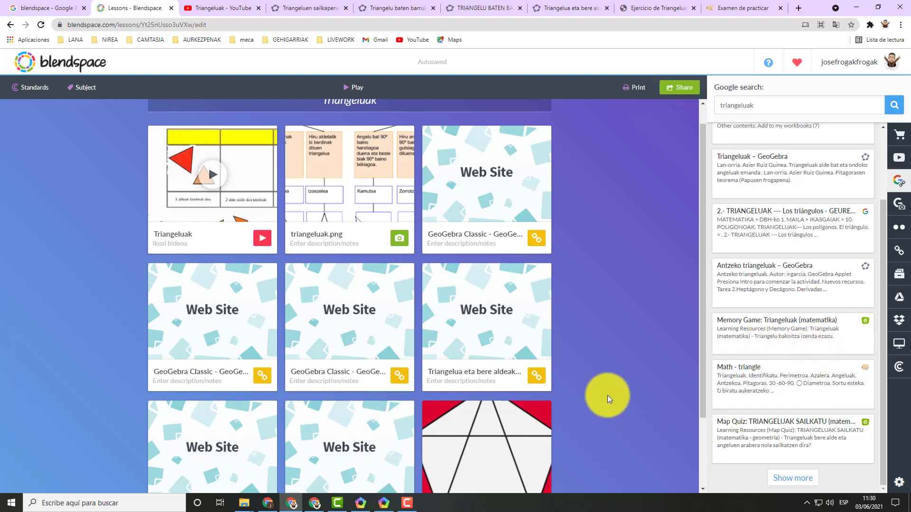
left_click(360, 462)
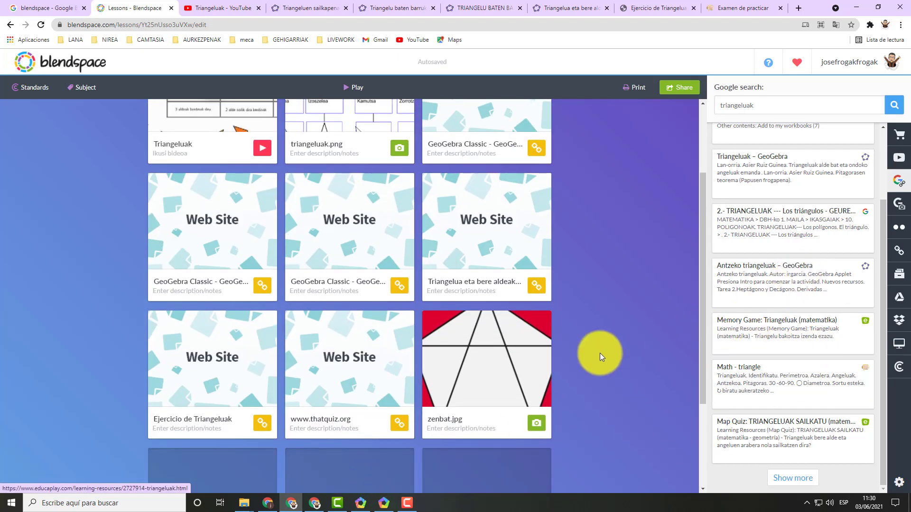
scroll(600, 353, "down", 3)
left_click_drag(736, 326, 201, 369)
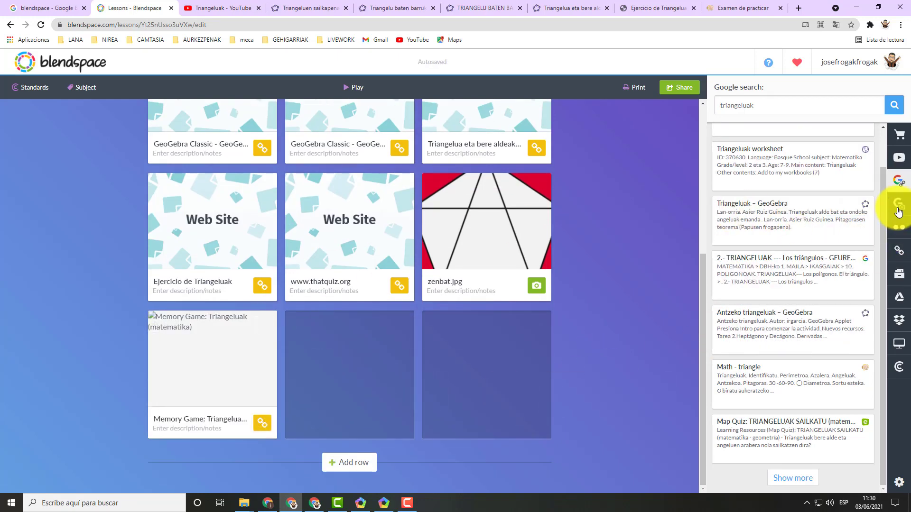
Look up "triangeluak" in the Google Images, Flickr and Google Drive resource sources.
left_click(898, 208)
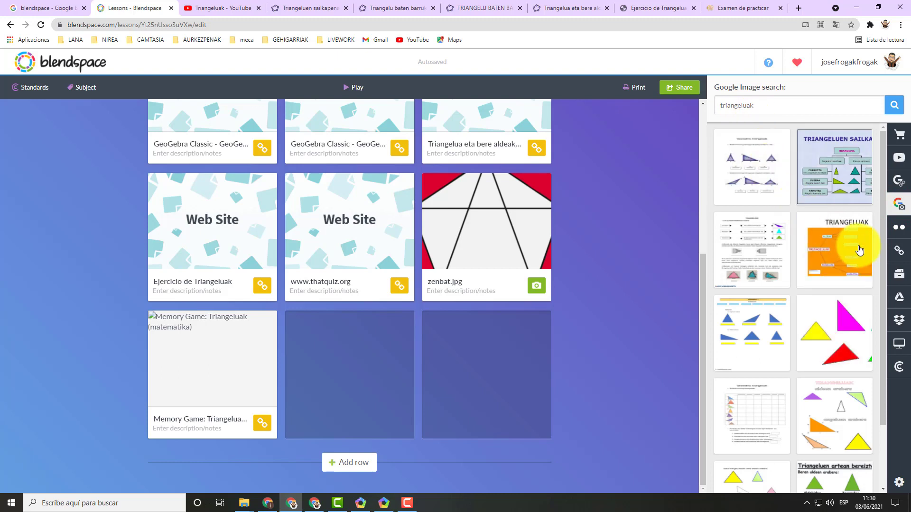
left_click(897, 228)
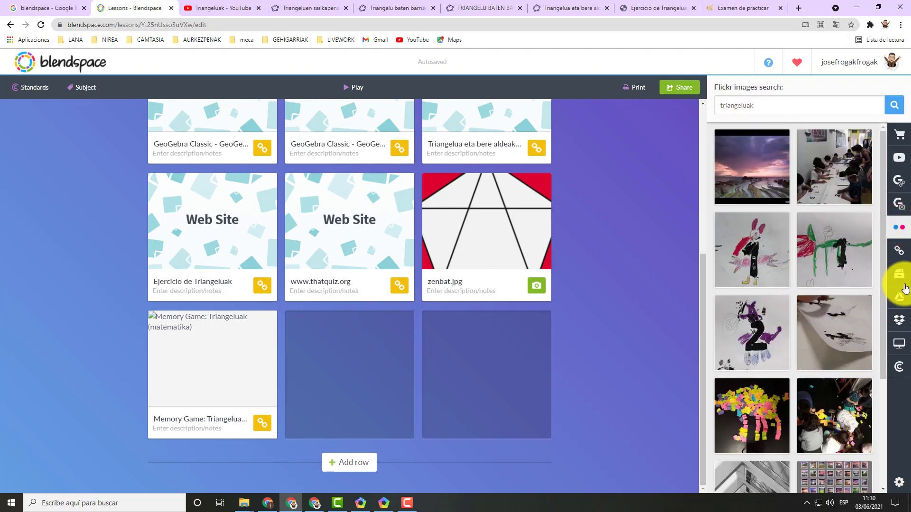
left_click(899, 302)
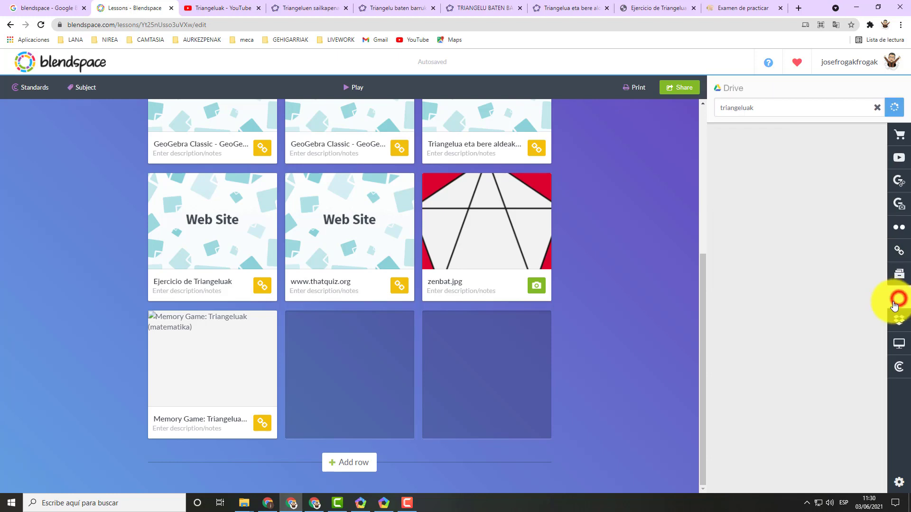
double_click(759, 108)
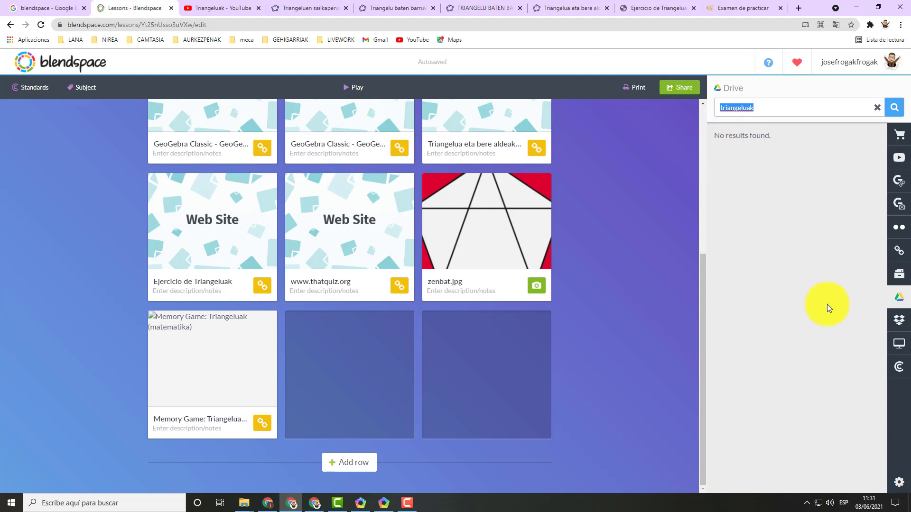
left_click(824, 306)
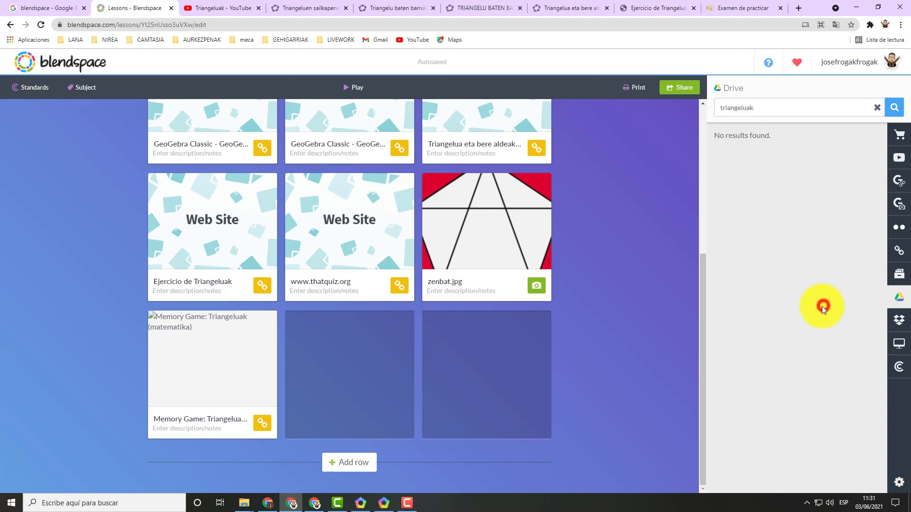
Open the memory game tile's description for editing and close it without entering any text.
left_click(264, 425)
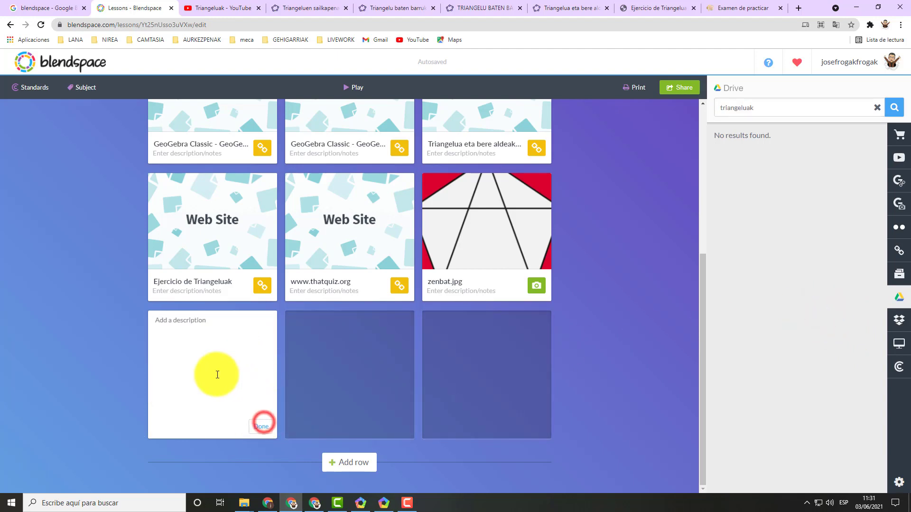
left_click(264, 429)
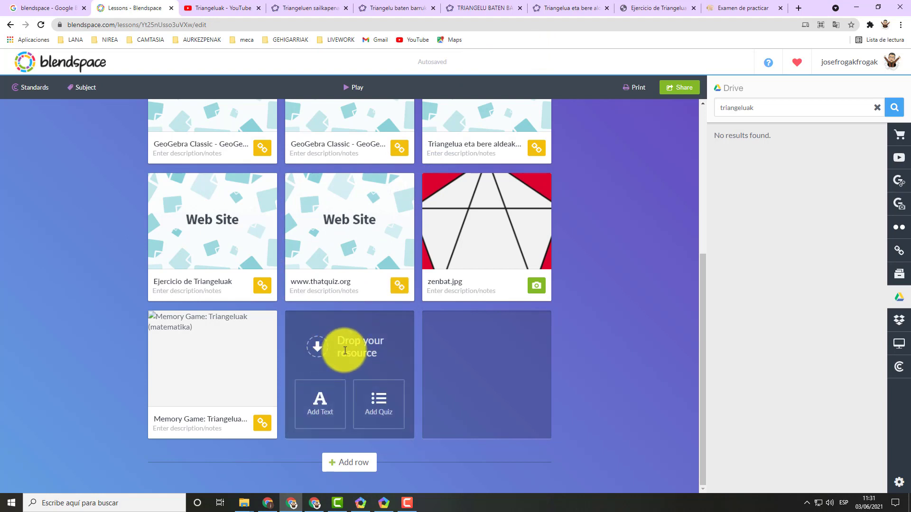
Play the finished Triangeluak lesson, starting from its first resource.
scroll(597, 226, "up", 1)
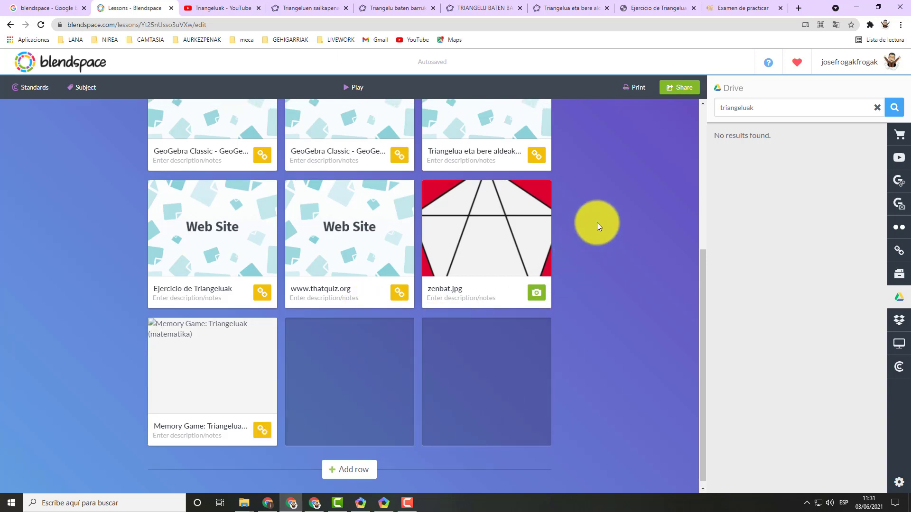
scroll(597, 226, "up", 5)
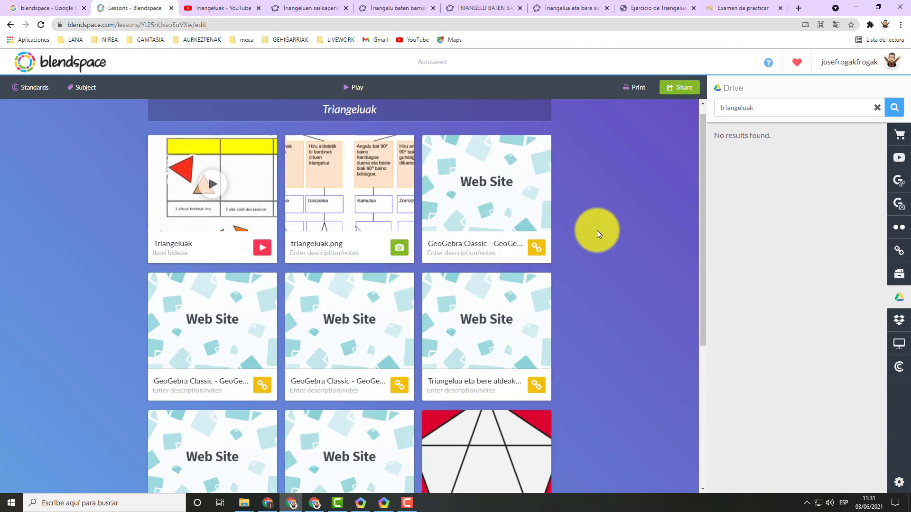
left_click(346, 89)
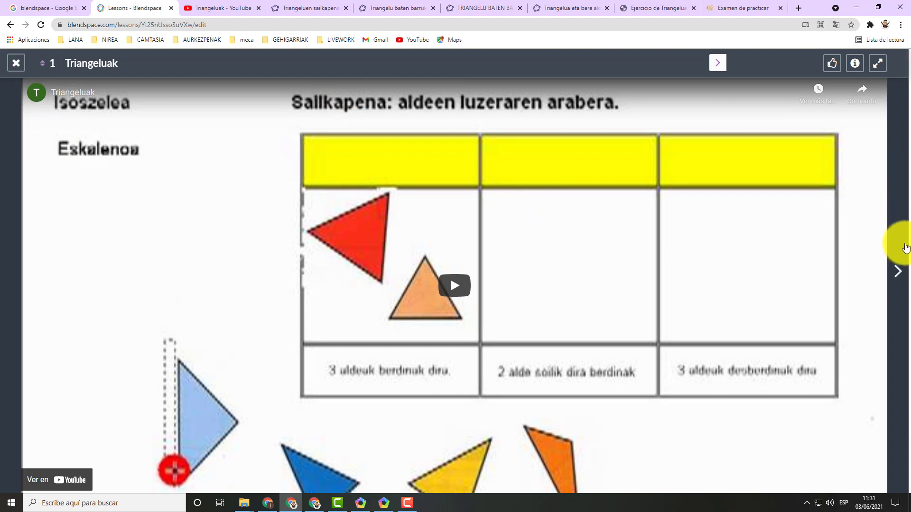
Step through the lesson's first four resources, viewing the GeoGebra triangle classification activity in full screen along the way.
left_click(897, 272)
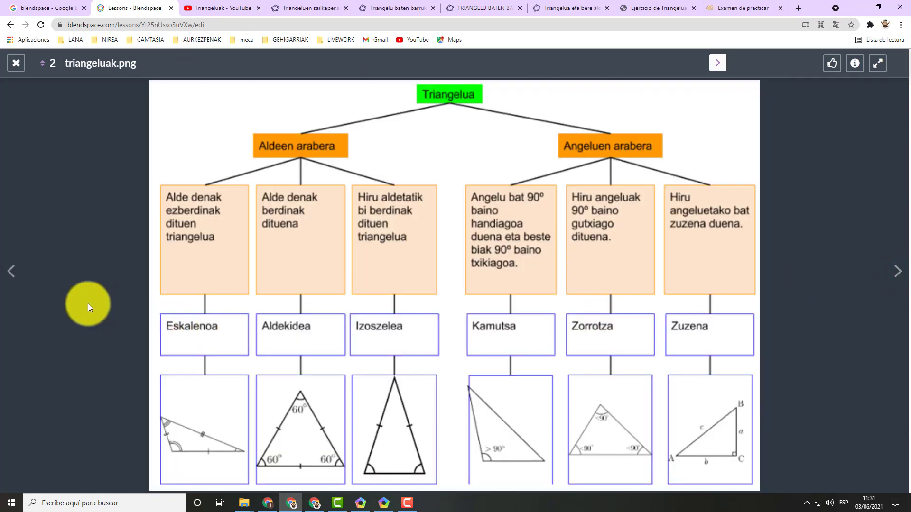
left_click(13, 280)
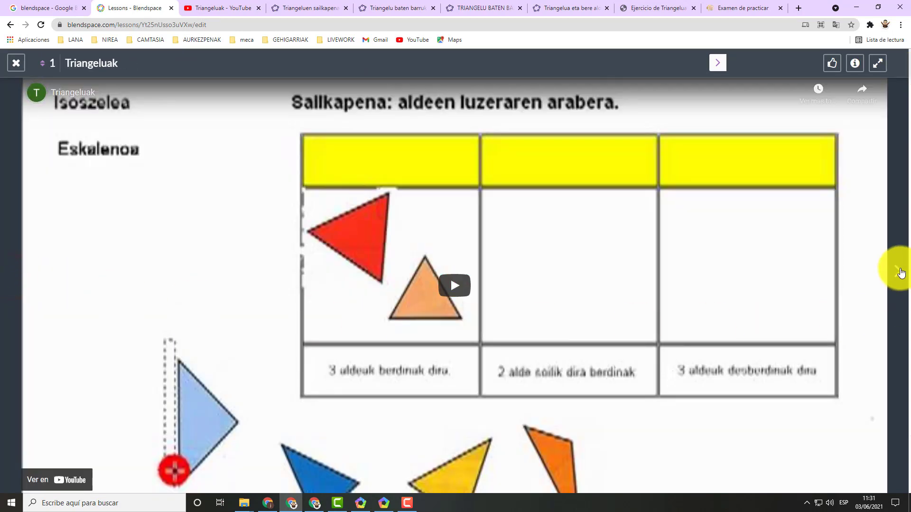
left_click(898, 271)
left_click(898, 271)
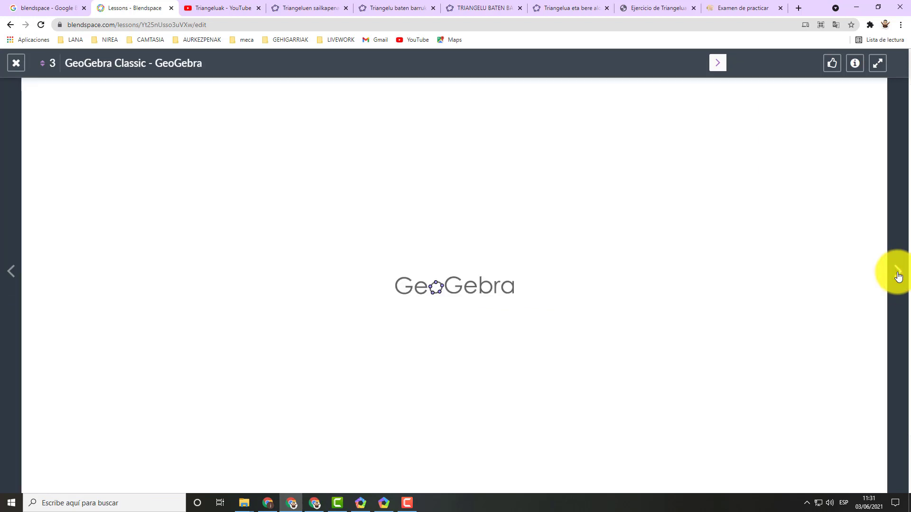
left_click(879, 64)
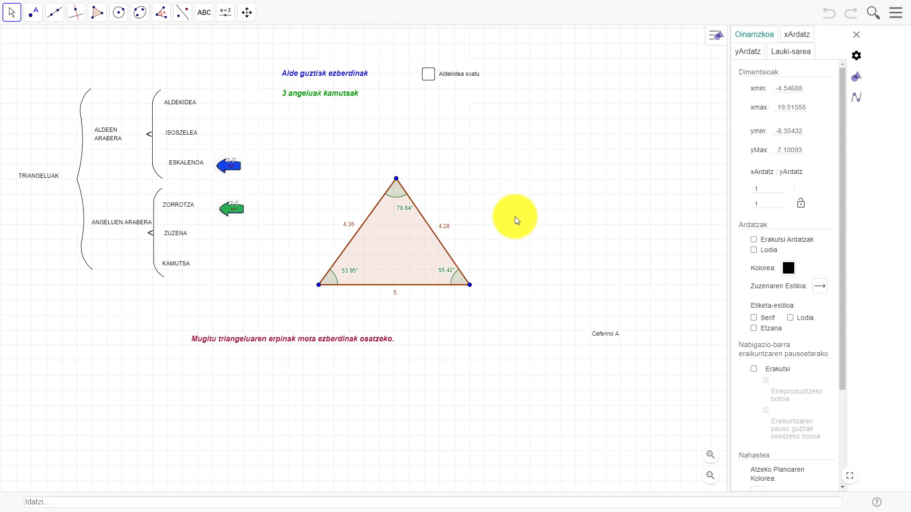
key("Escape")
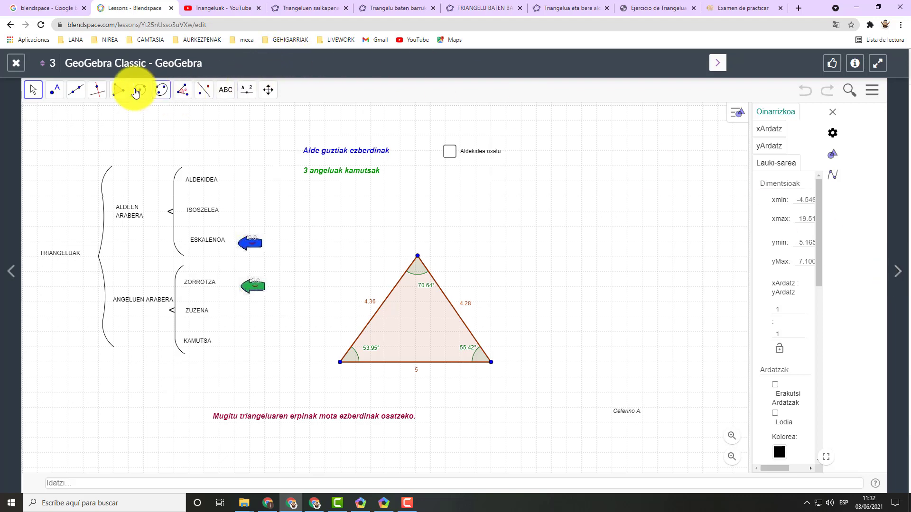
left_click(890, 273)
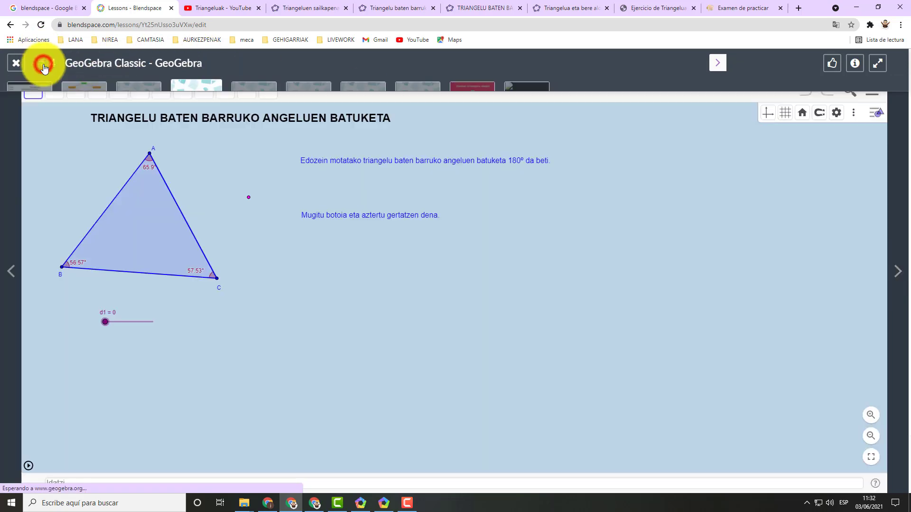
Jump directly to the ninth resource, zenbat.jpg, and leave the lesson playback.
left_click(41, 66)
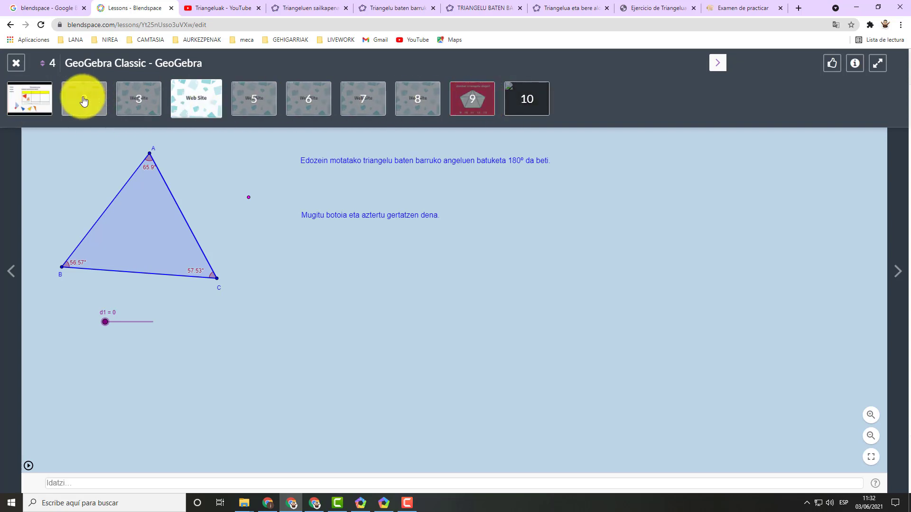
left_click(471, 99)
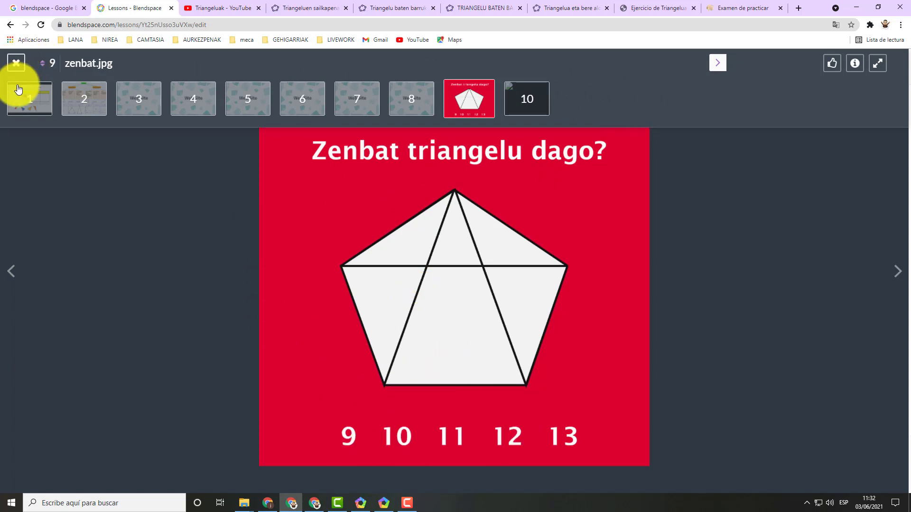
left_click(14, 64)
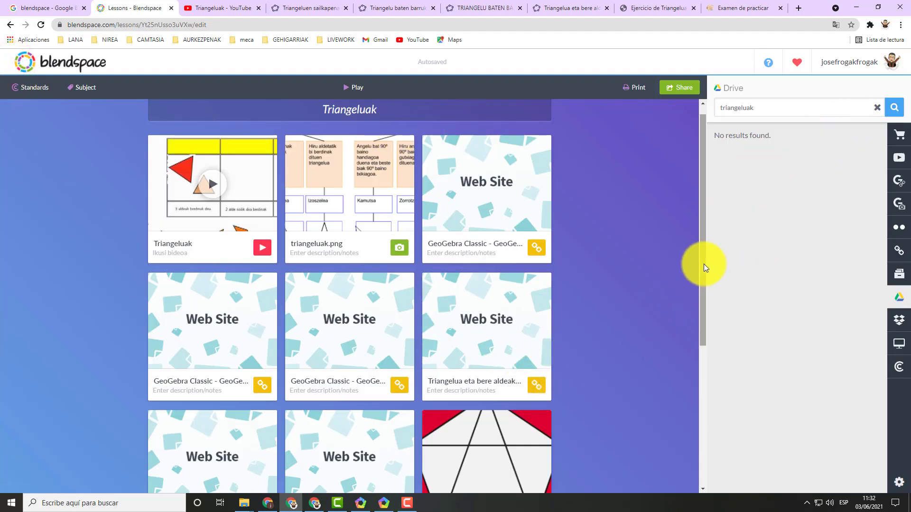
Open the lesson's sharing options, review its privacy and collaboration settings, and return to the lesson link.
left_click_drag(704, 264, 701, 227)
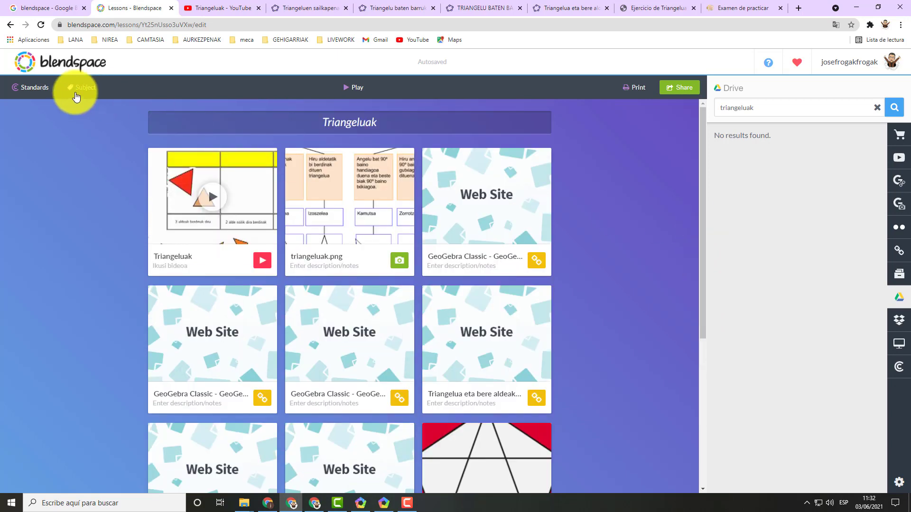
left_click(682, 89)
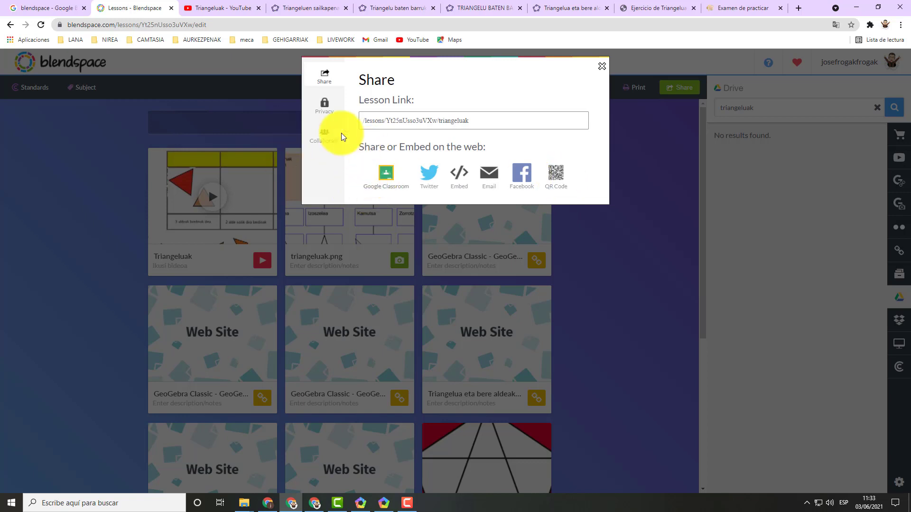
left_click(324, 104)
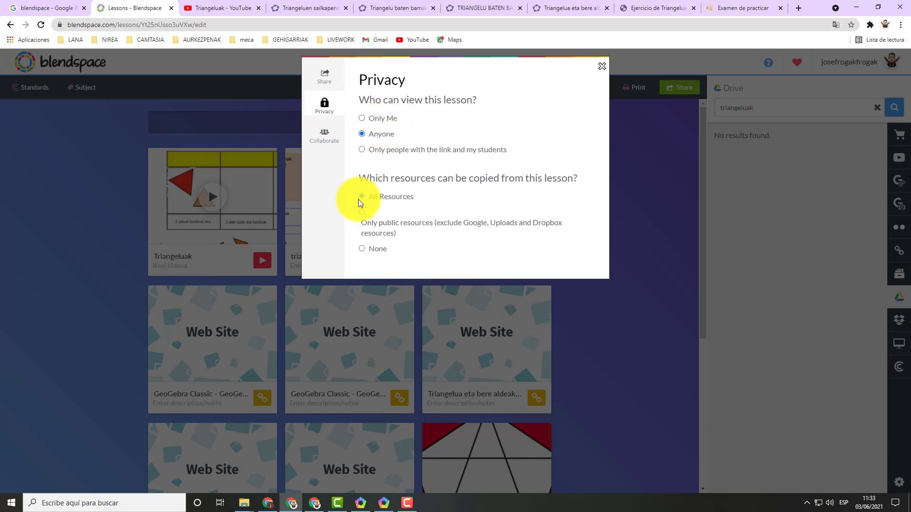
left_click(327, 140)
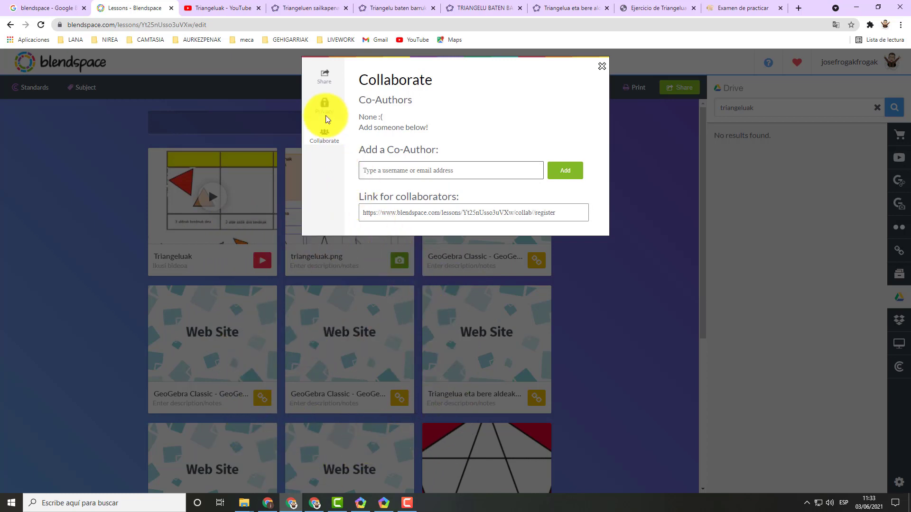
left_click(329, 82)
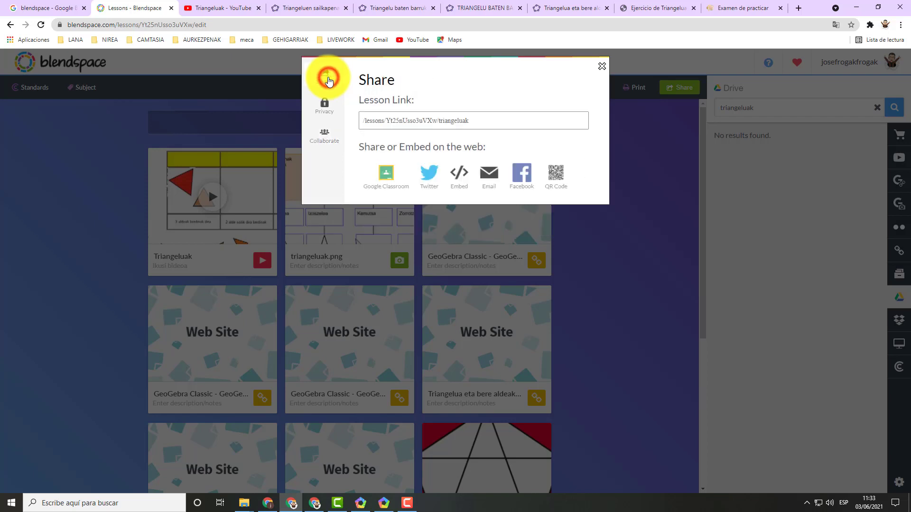
Share the lesson to Google Classroom with the Wizerme class as new material ("Sortu materiala").
left_click(384, 179)
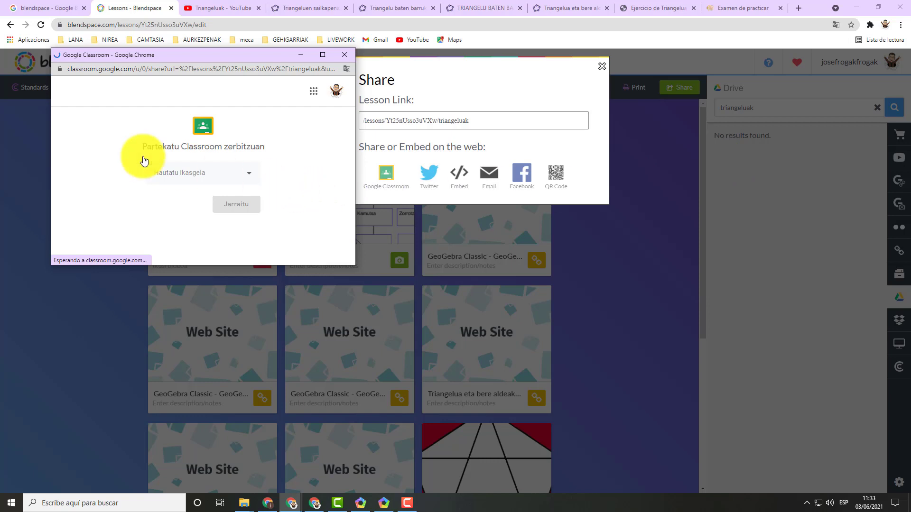
left_click(247, 177)
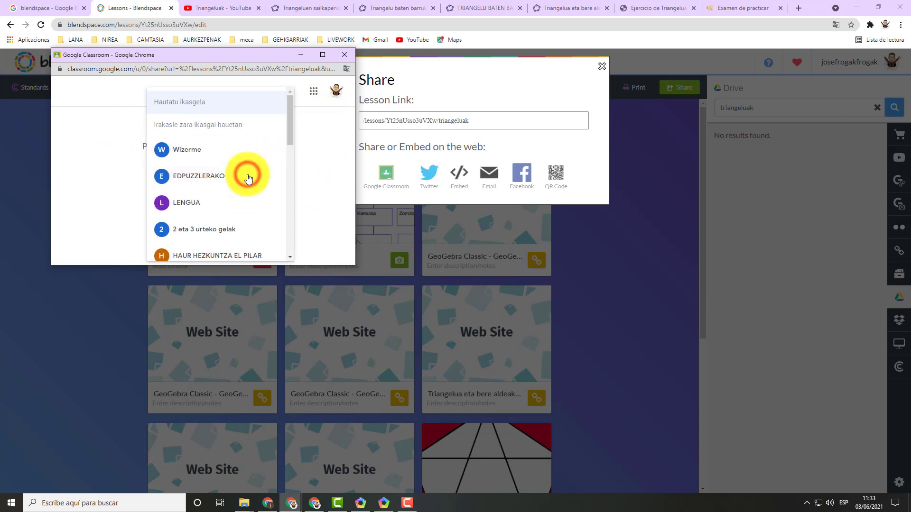
mouse_move(290, 128)
left_mouse_down()
mouse_move(286, 175)
mouse_move(288, 128)
left_mouse_up()
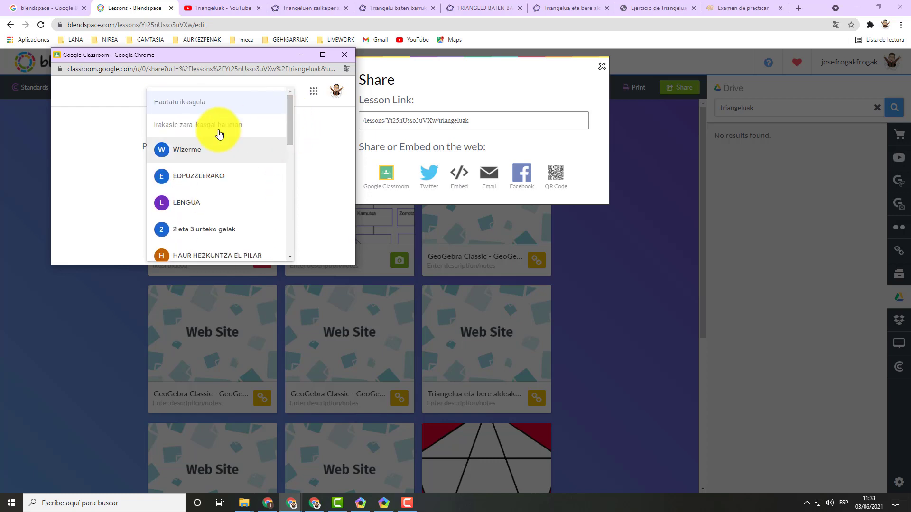
left_click(187, 151)
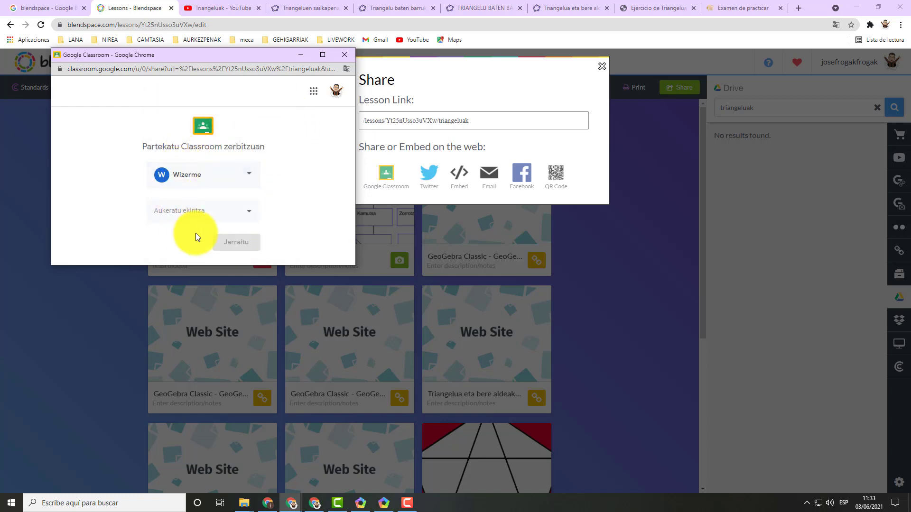
left_click(250, 210)
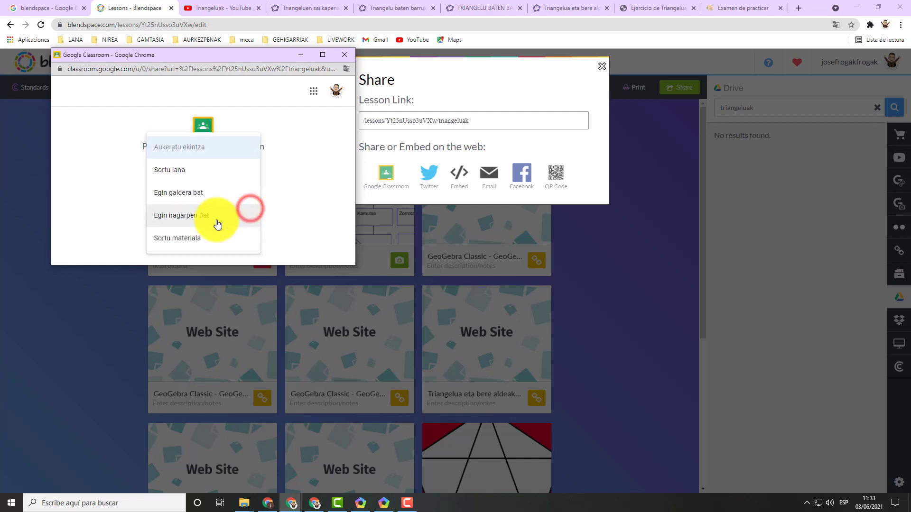
left_click(190, 239)
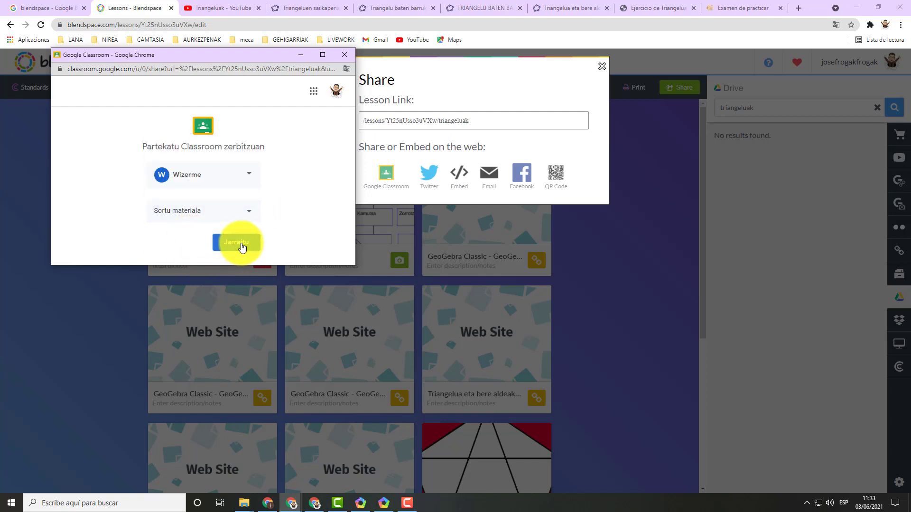
left_click(241, 244)
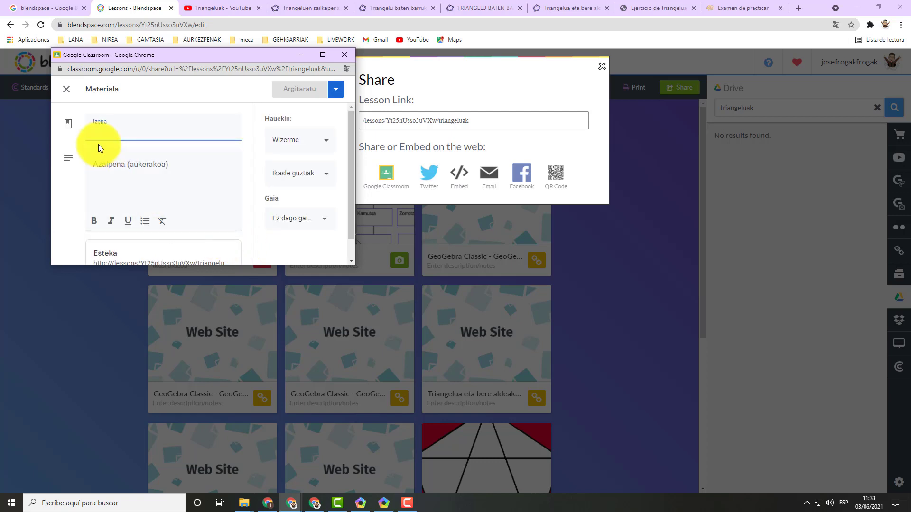
Title the Classroom material "triangeluak", publish it without a description or topic, and close the Classroom window and sharing options.
left_click(322, 55)
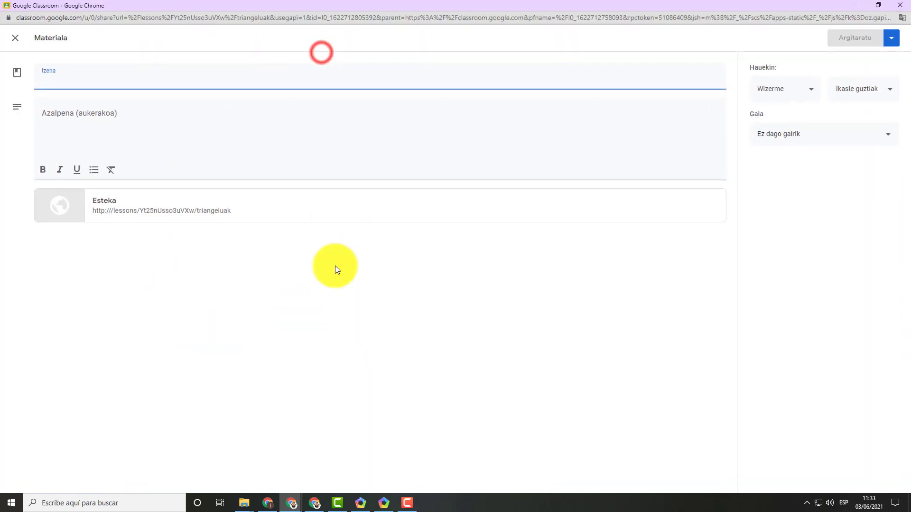
left_click(53, 78)
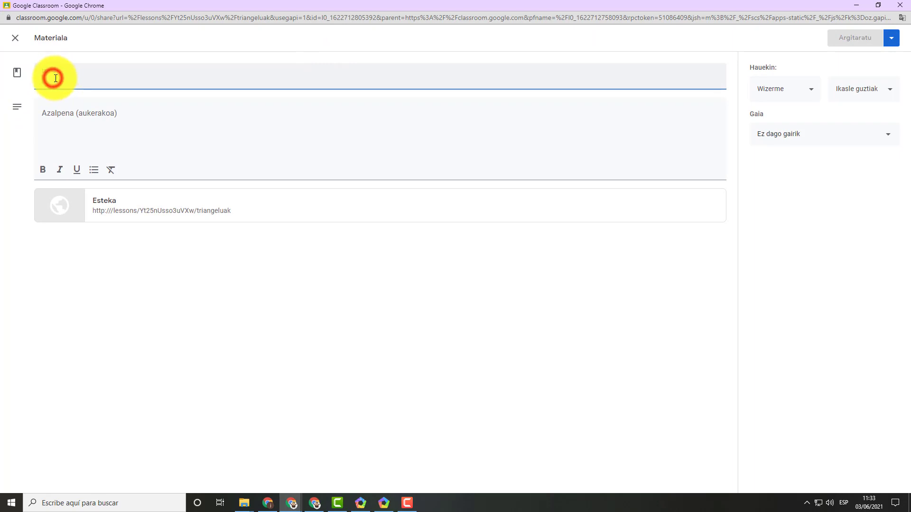
type("triangeluak")
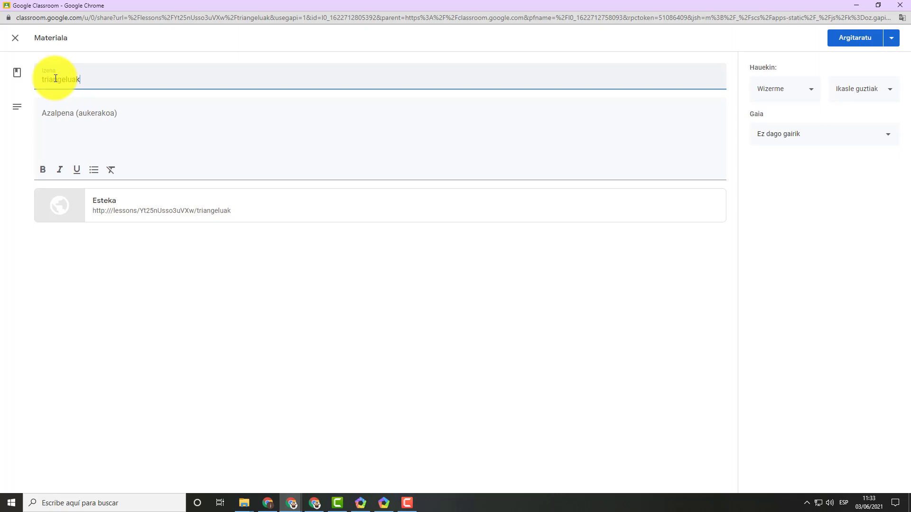
left_click(70, 120)
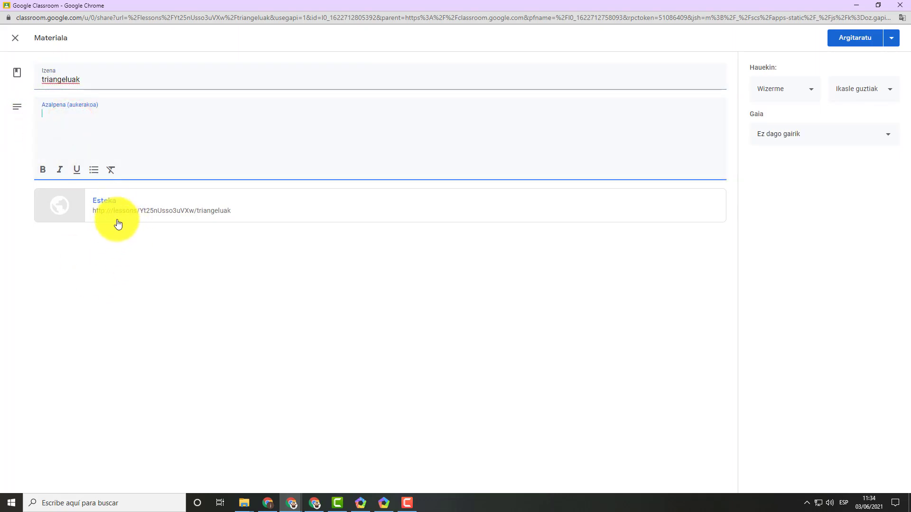
left_click(839, 138)
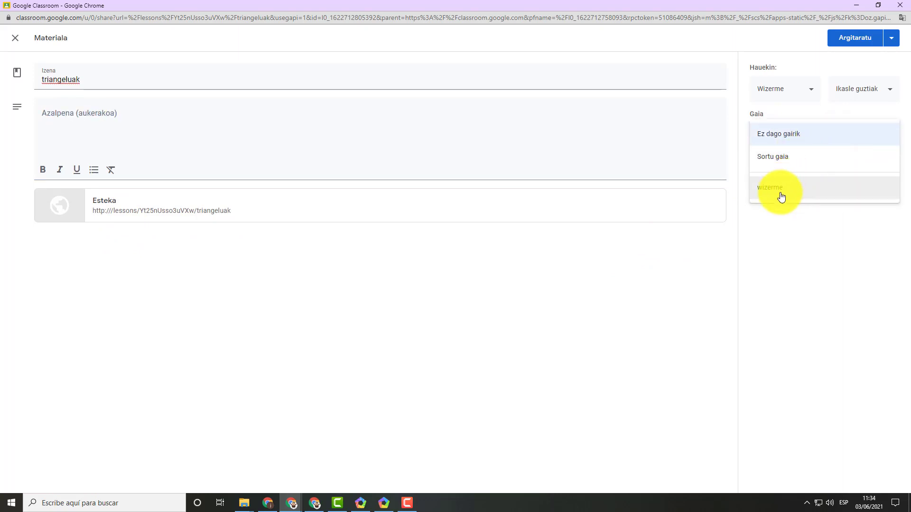
left_click(794, 235)
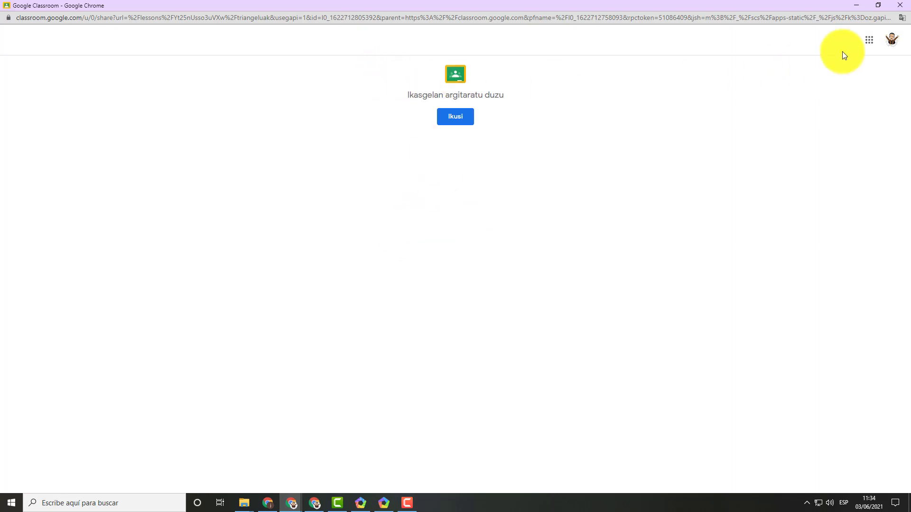
left_click(900, 5)
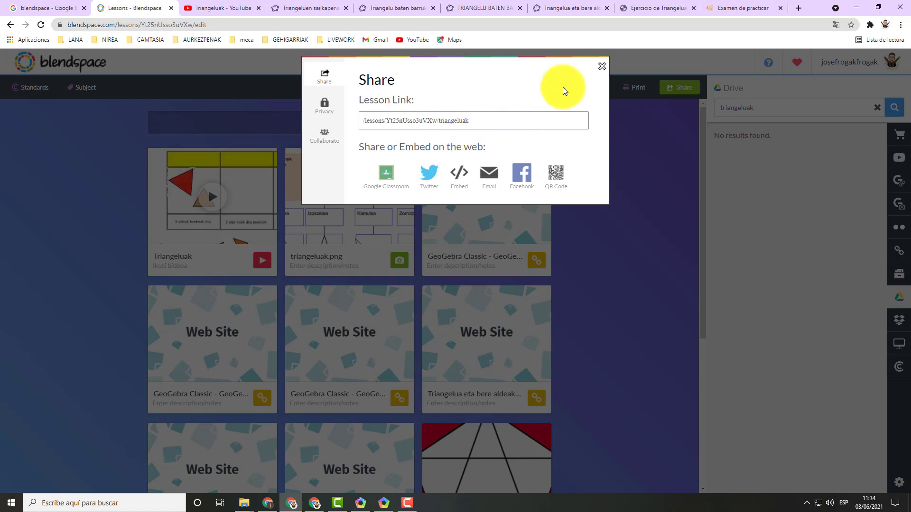
left_click(602, 66)
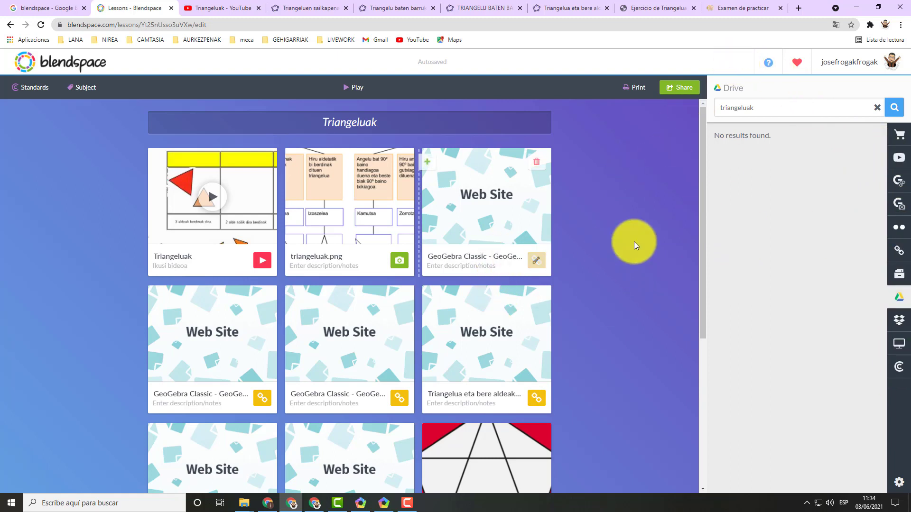
Look over all tiles of the Triangeluak lesson, down to the options of the empty tile beside the memory game.
scroll(631, 242, "down", 3)
scroll(594, 261, "up", 3)
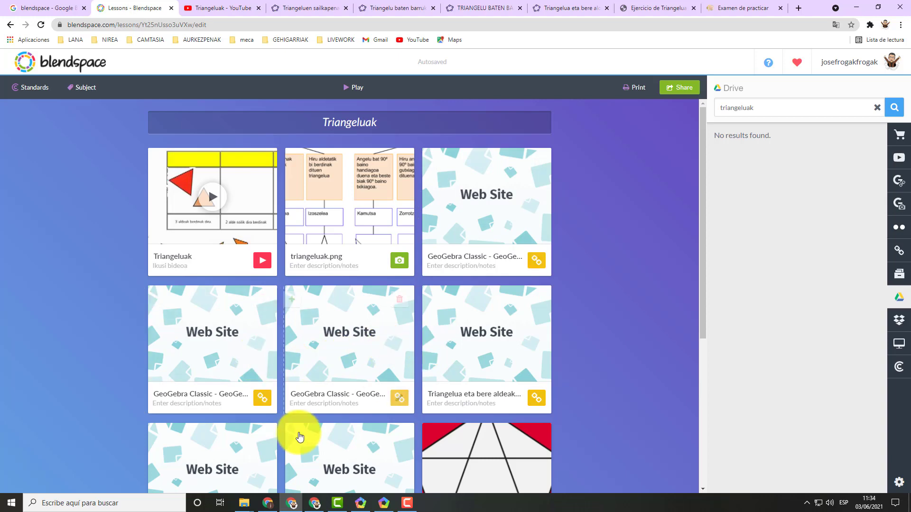
scroll(305, 374, "down", 3)
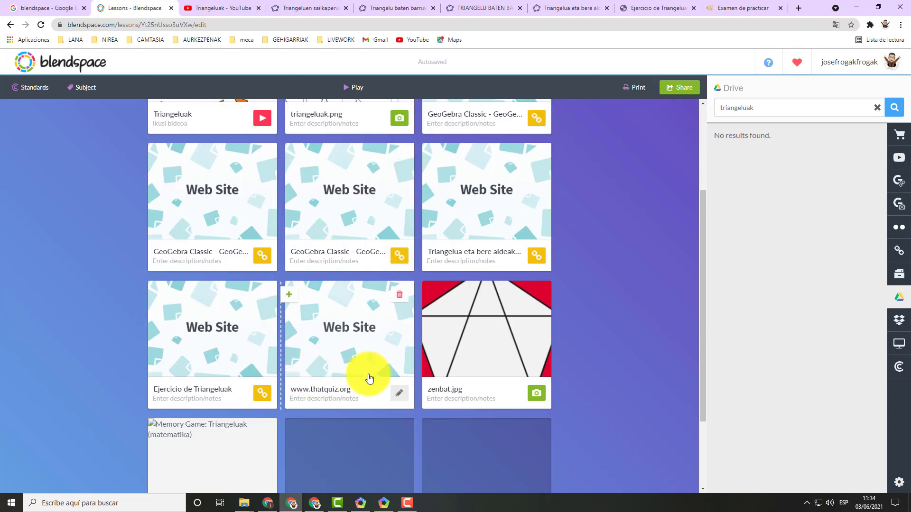
scroll(243, 383, "down", 1)
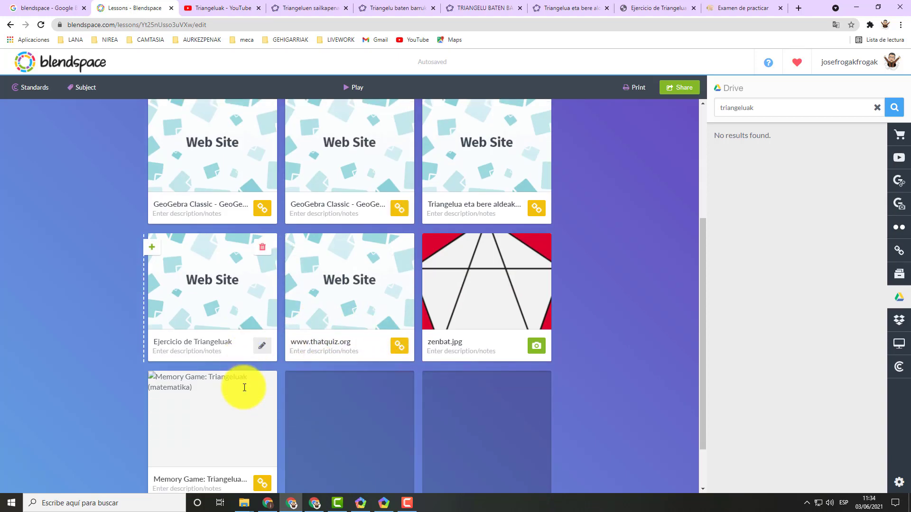
scroll(296, 325, "up", 4)
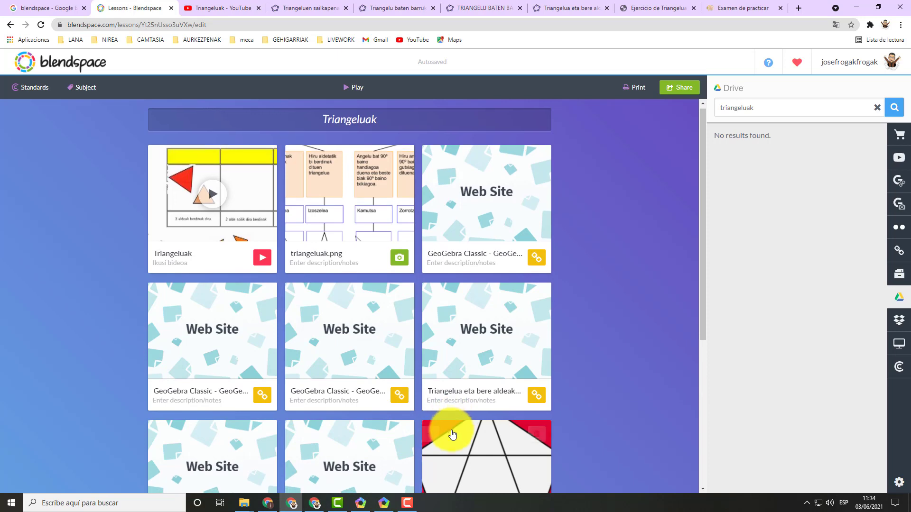
scroll(441, 420, "down", 2)
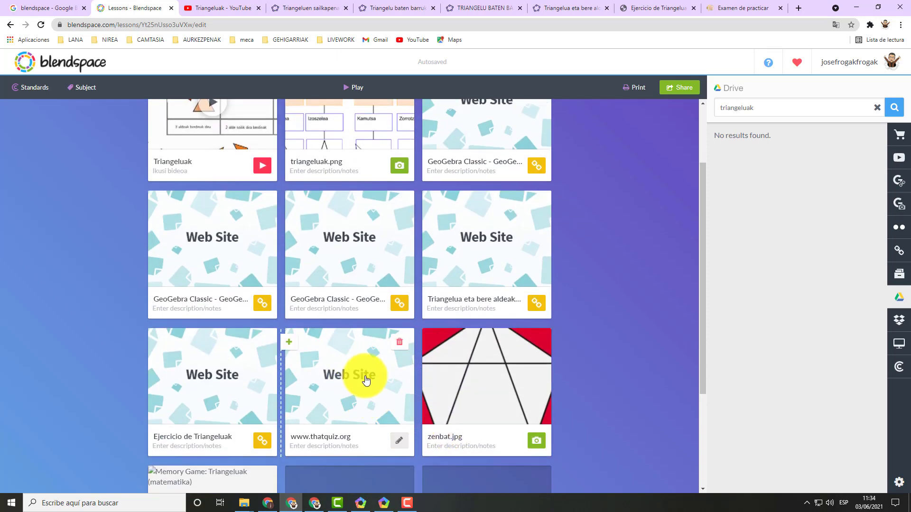
scroll(360, 375, "down", 3)
mouse_move(344, 369)
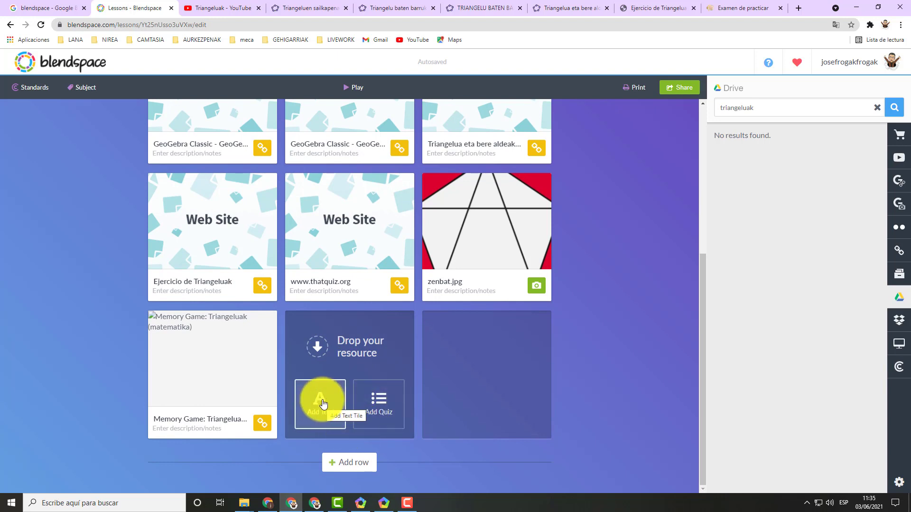
Add a quiz tile beside the memory game, with the question "2+2" and two extra answer slots, four in all.
left_click(379, 404)
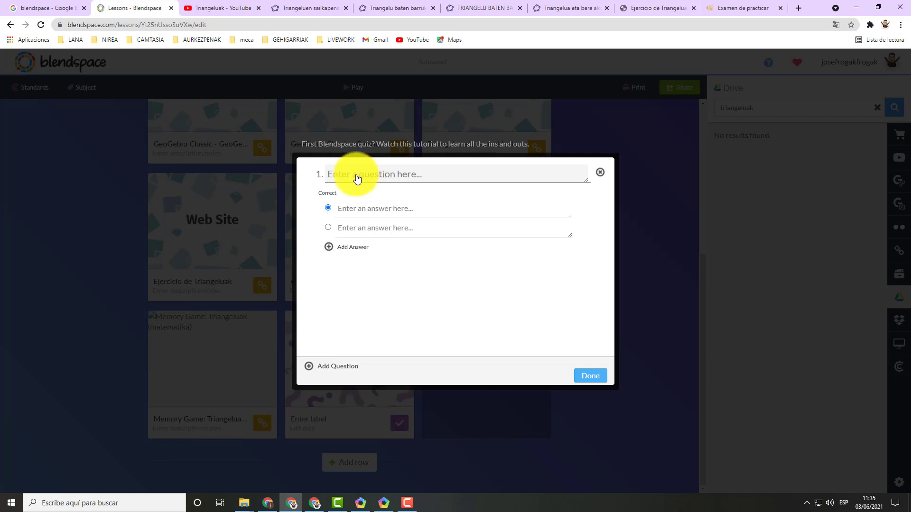
left_click(359, 176)
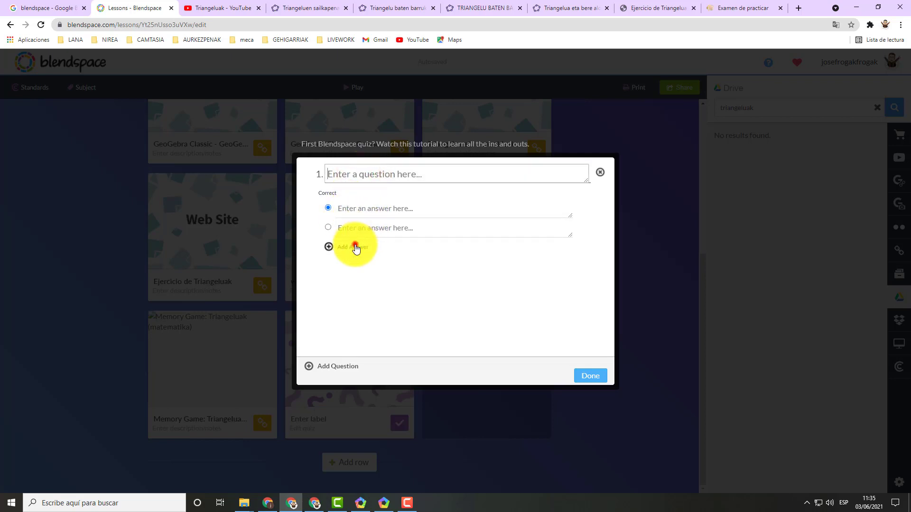
left_click(353, 247)
left_click(348, 266)
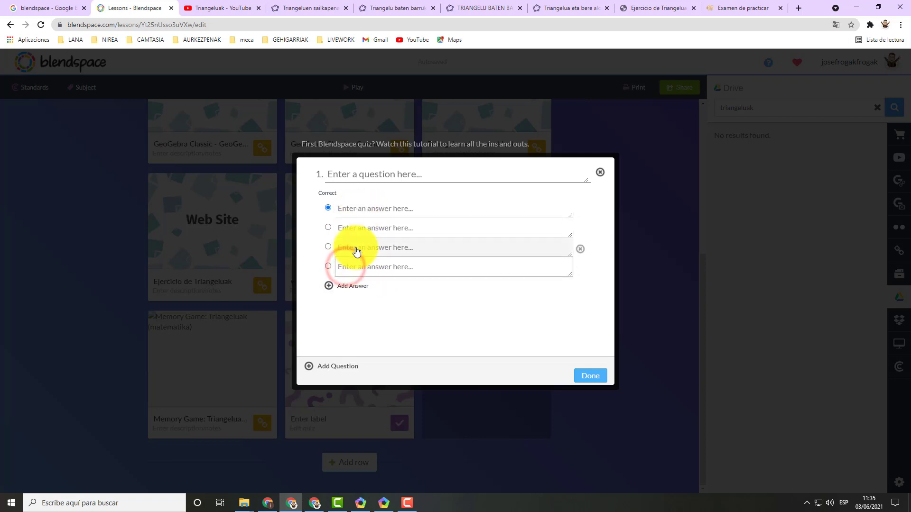
left_click(353, 174)
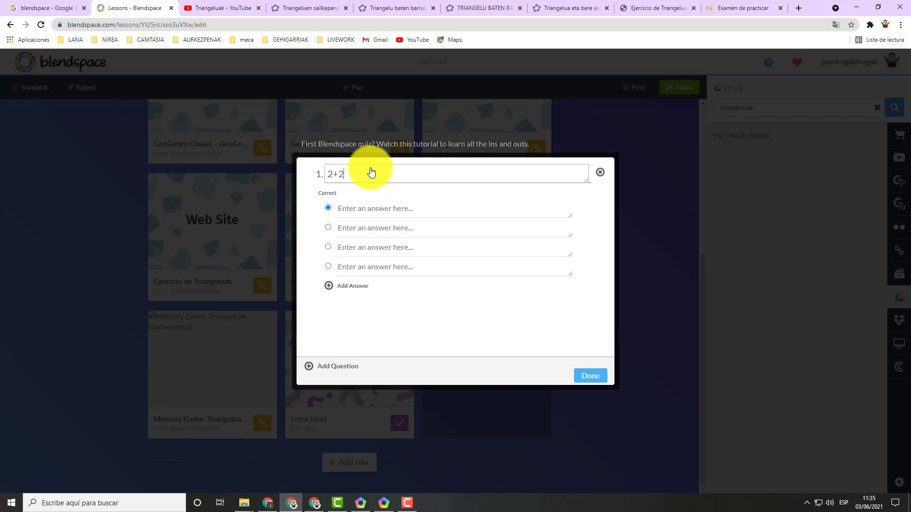
Fill in the four answers of the 2+2 question with 4, 5, 6 and 7.
left_click(412, 209)
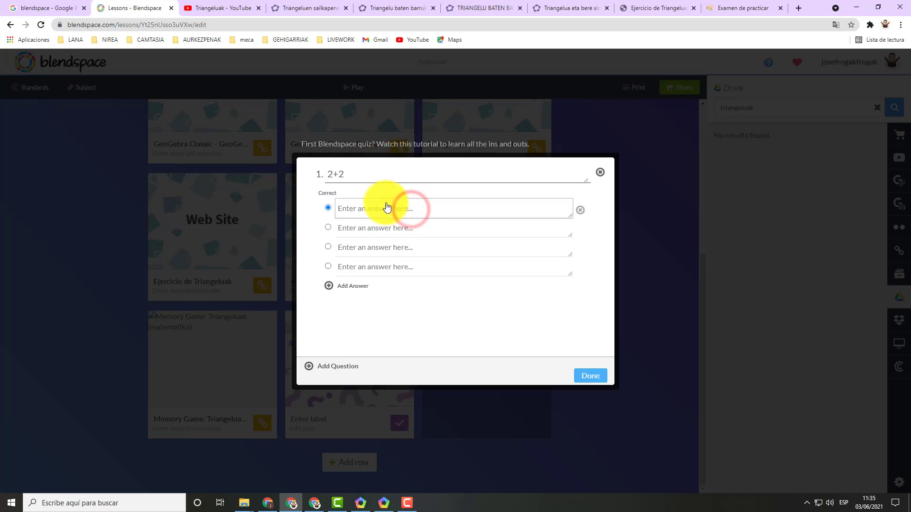
type("4")
left_click(377, 229)
type("5")
left_click(380, 247)
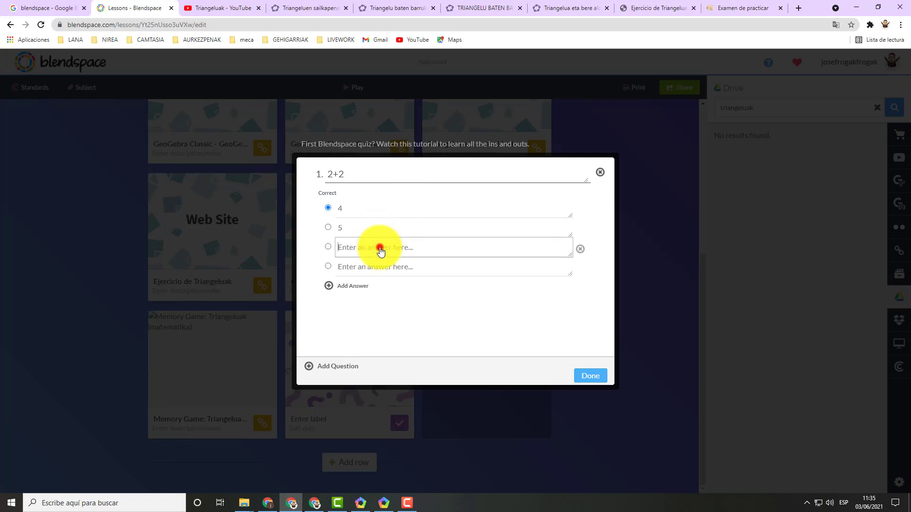
type("6")
left_click(378, 271)
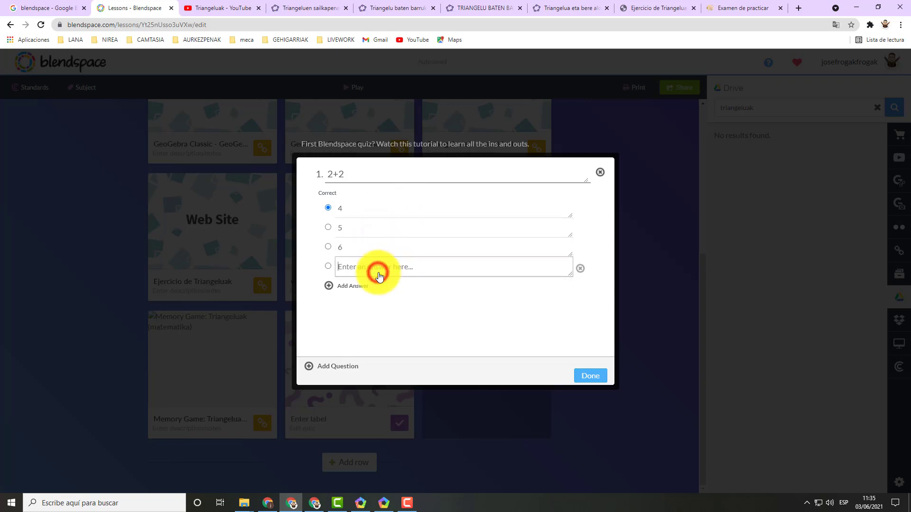
type("7")
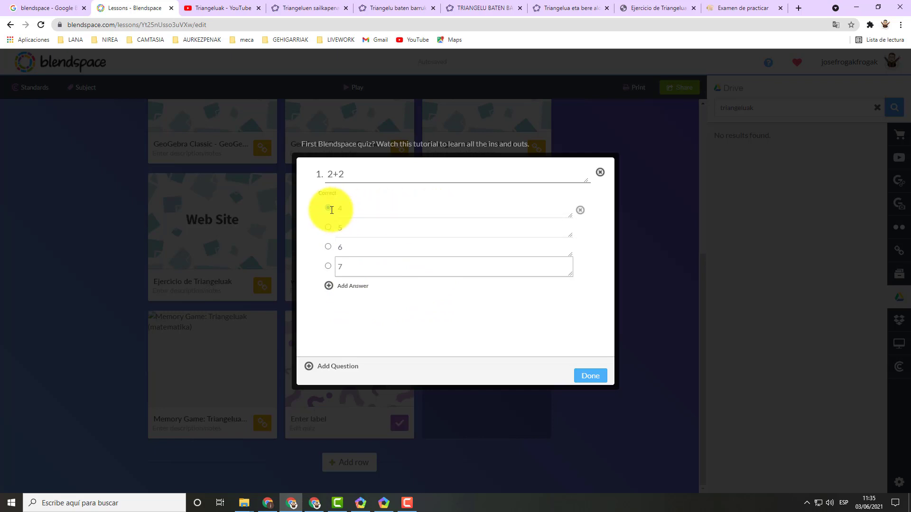
Mark 4 as the correct answer to the 2+2 question and finish the quiz.
left_click(327, 247)
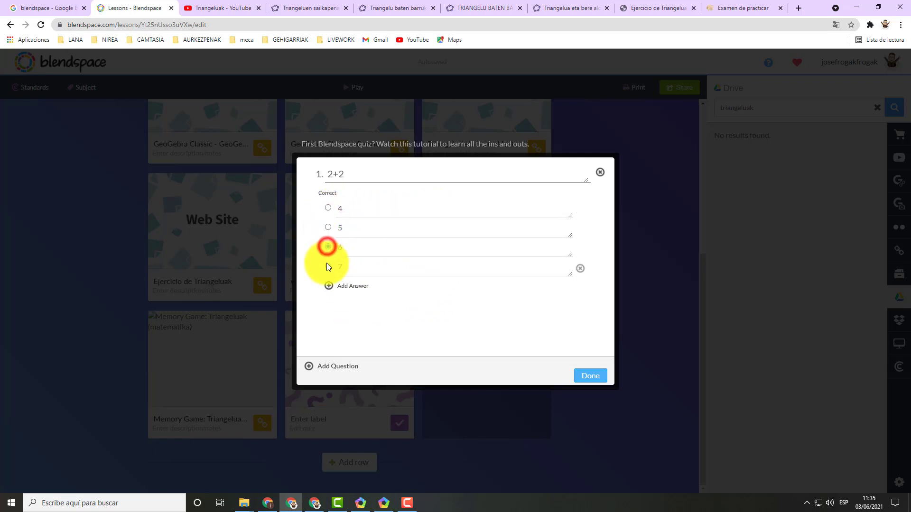
left_click(328, 266)
left_click(328, 208)
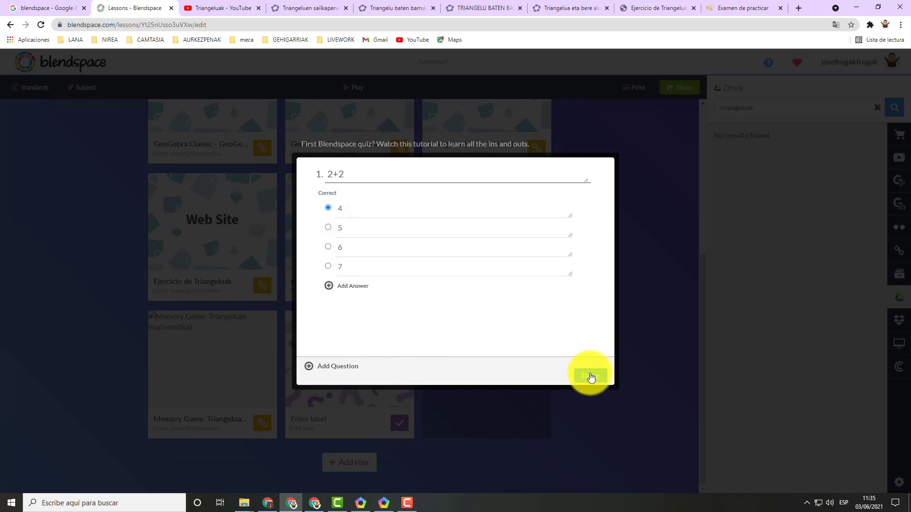
left_click(590, 375)
mouse_move(512, 372)
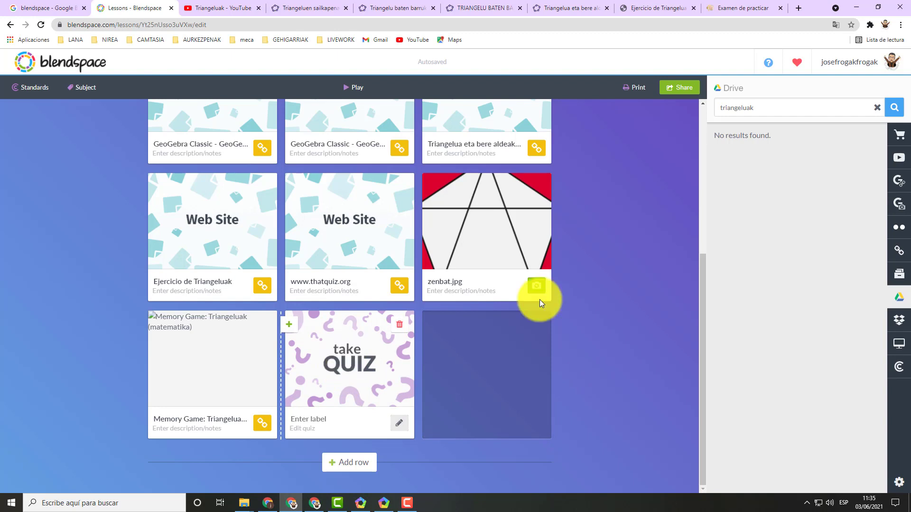
Share the lesson with its quiz to Google Classroom, choosing the Wizerme class and "Sortu materiala".
left_click(688, 90)
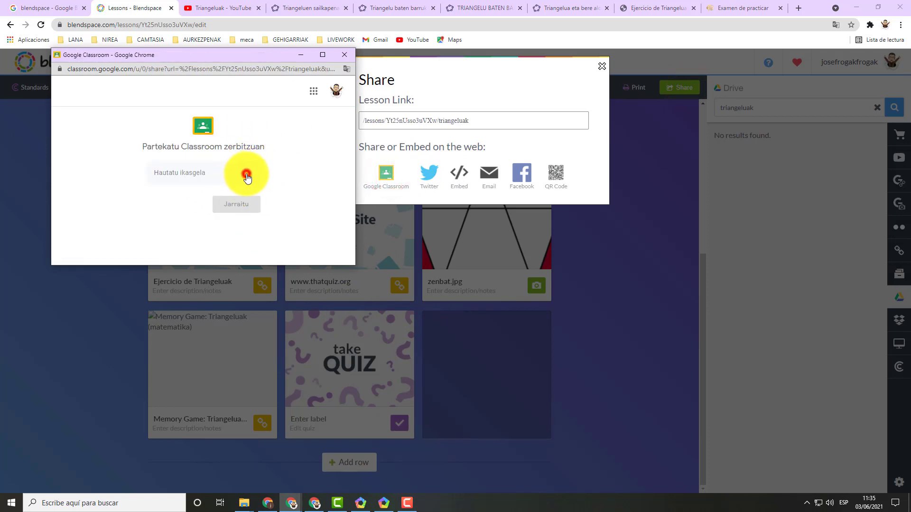
left_click(247, 176)
left_click(187, 151)
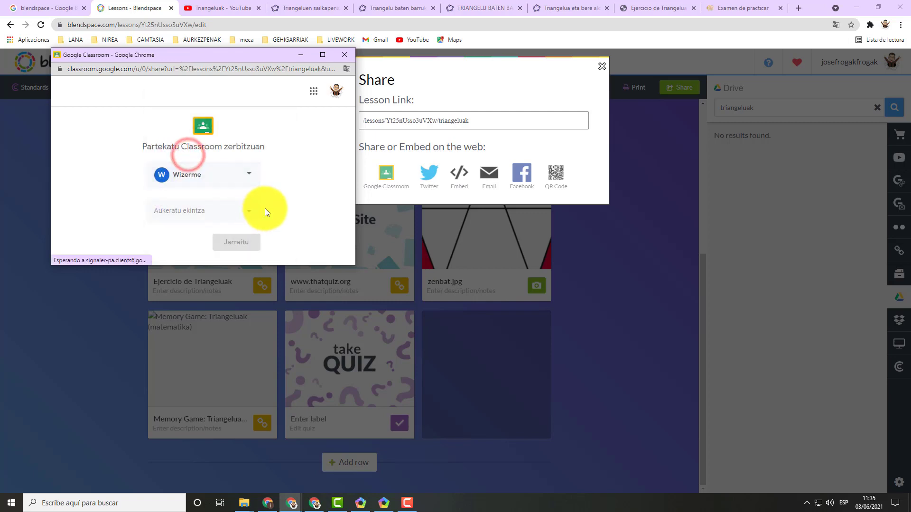
left_click(217, 211)
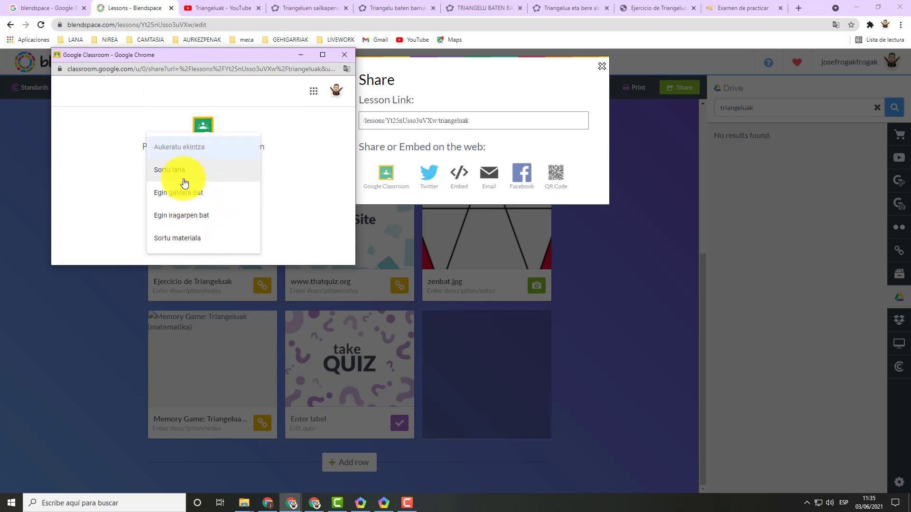
left_click(182, 239)
left_click(241, 241)
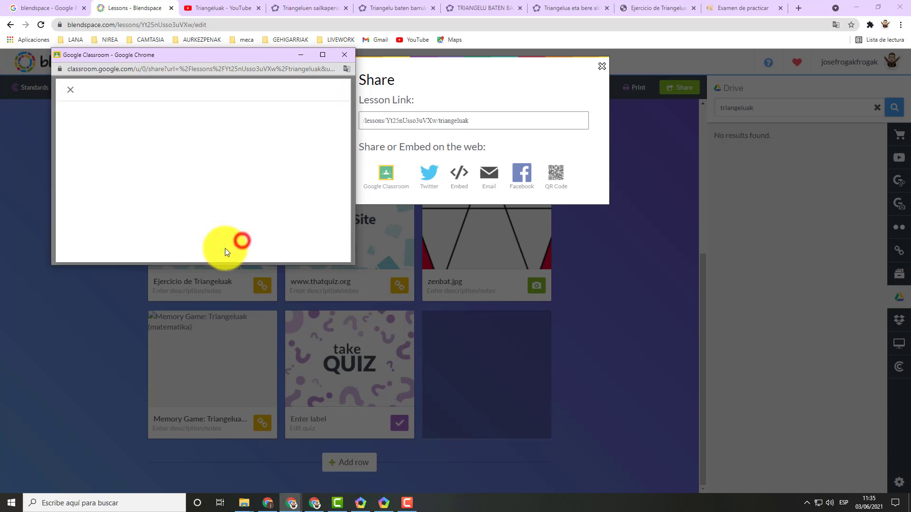
Title the Classroom material "triangeluak 2", publish it to all students, and close the Classroom window.
left_click(323, 56)
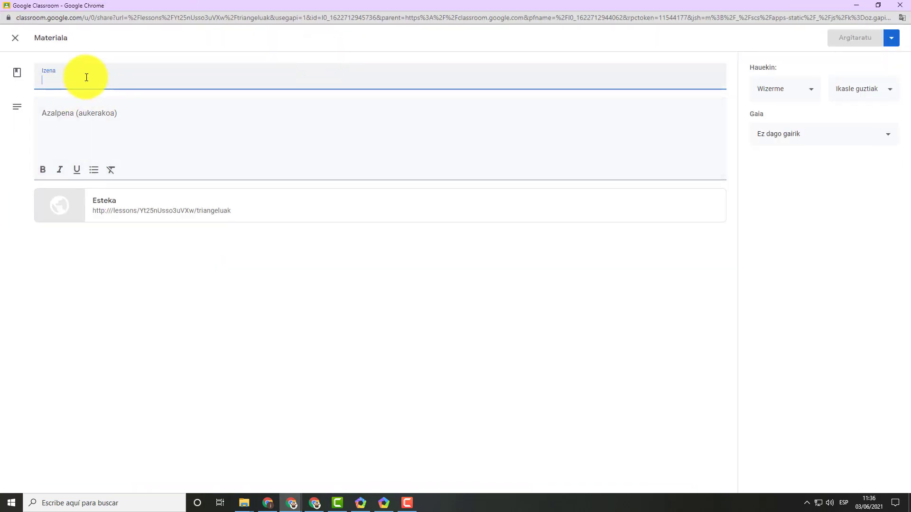
type("triangeluak 2")
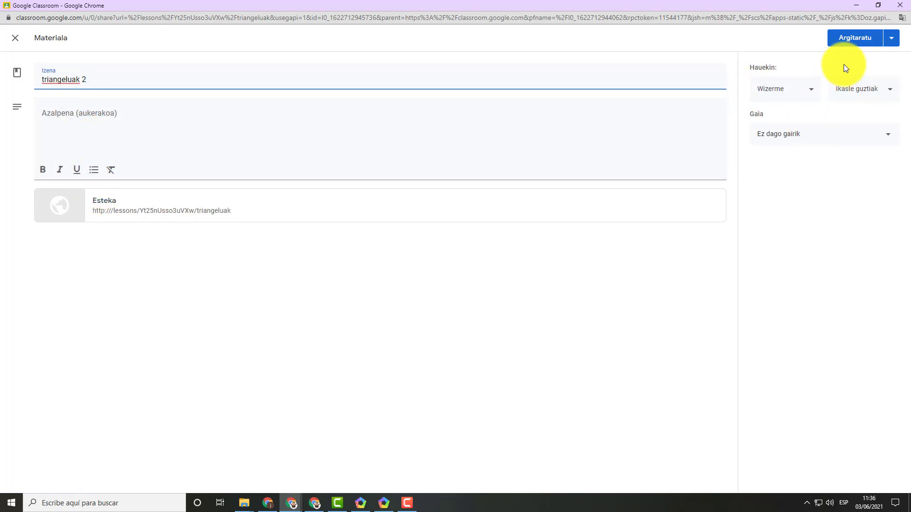
left_click(853, 43)
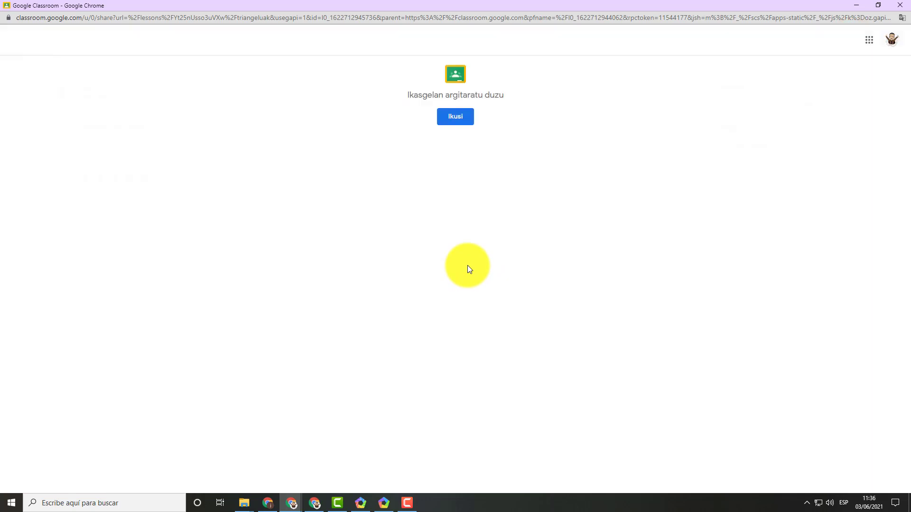
left_click(901, 6)
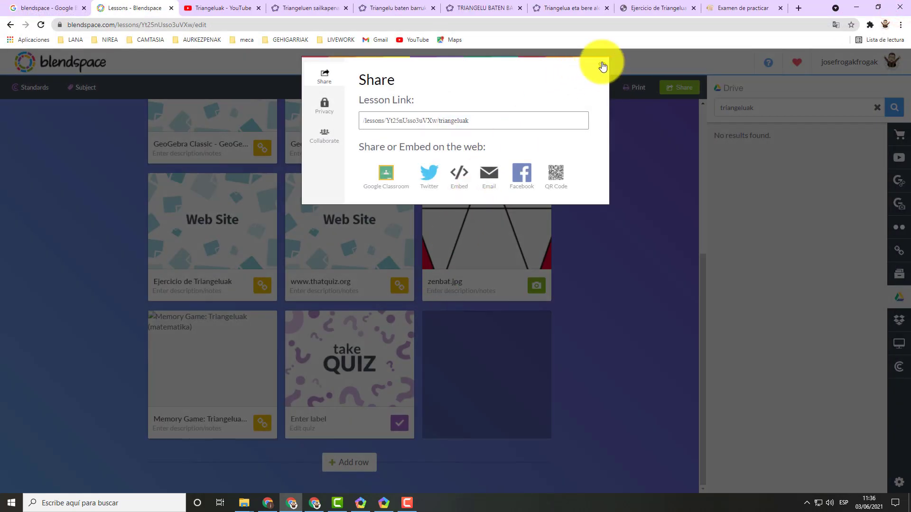
Copy the lesson's embed code for a blog or website and close the sharing options.
left_click(460, 179)
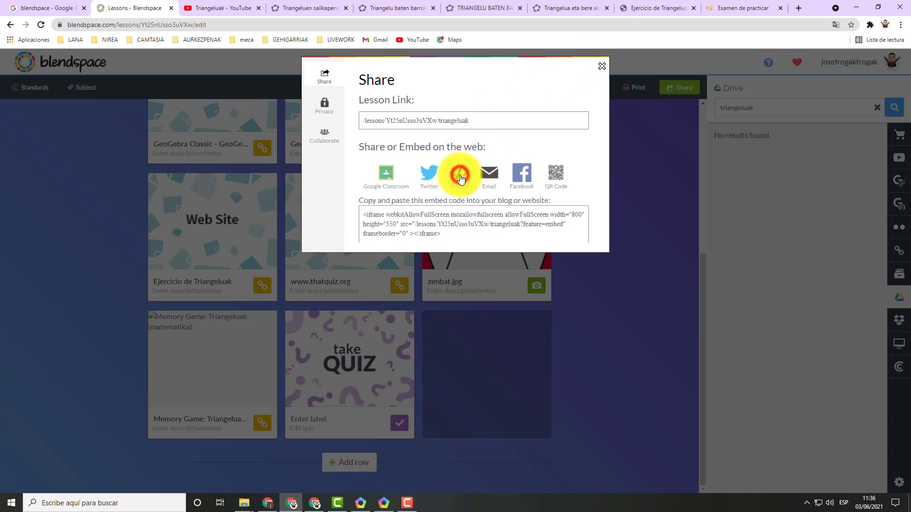
left_click(392, 216)
right_click(397, 226)
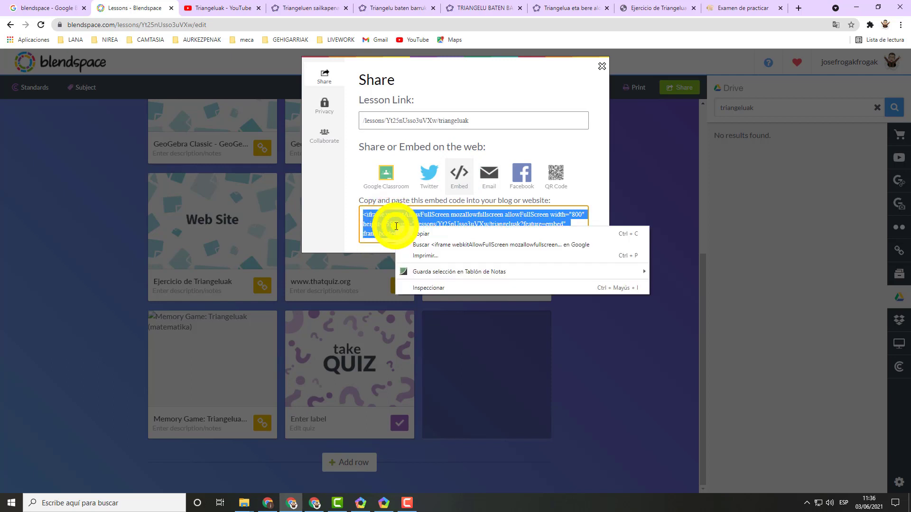
left_click(420, 233)
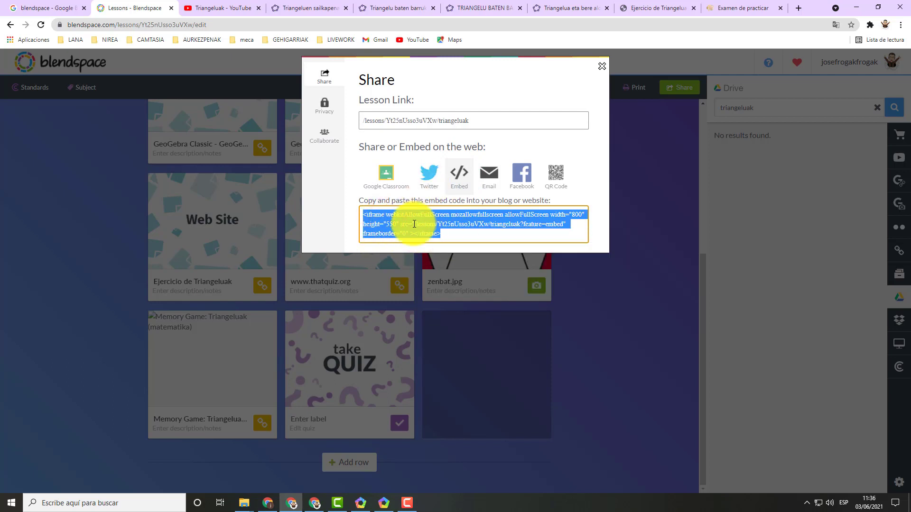
left_click(560, 74)
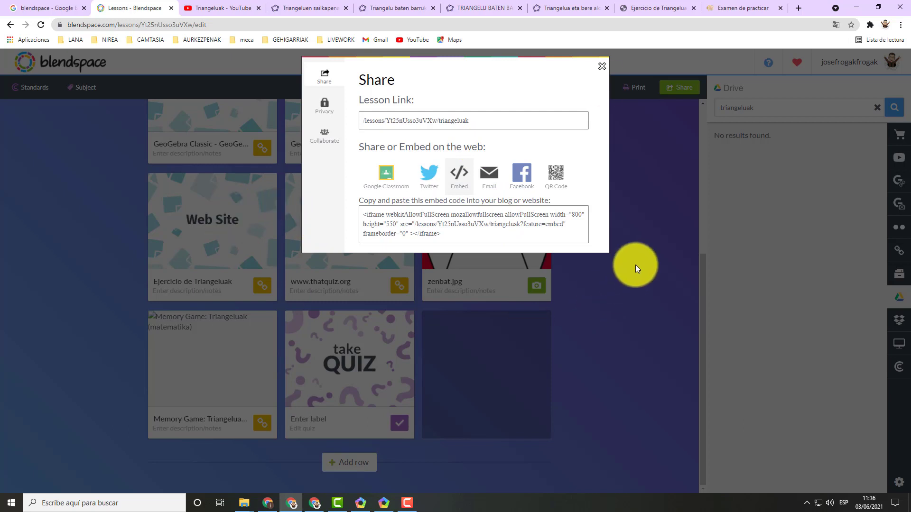
left_click(601, 63)
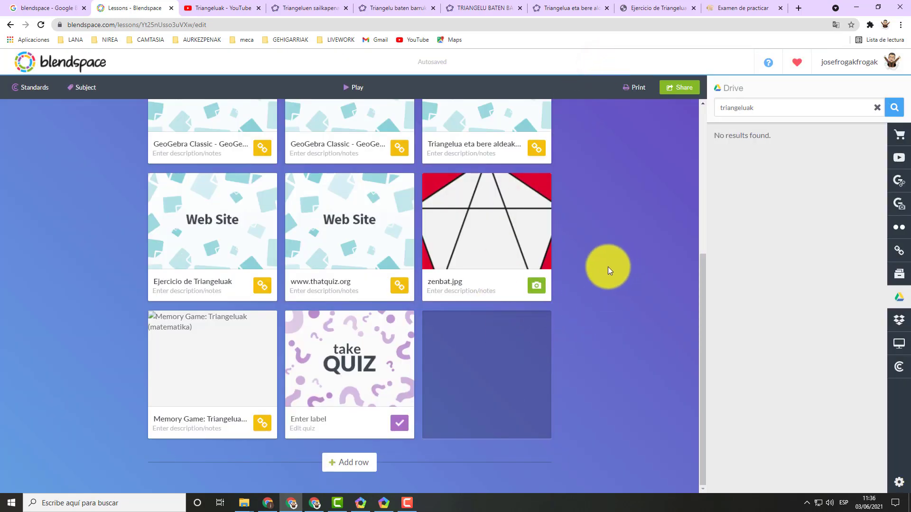
Look through the finished Triangeluak lesson, from the title and video tile down to the quiz tile.
scroll(582, 226, "up", 5)
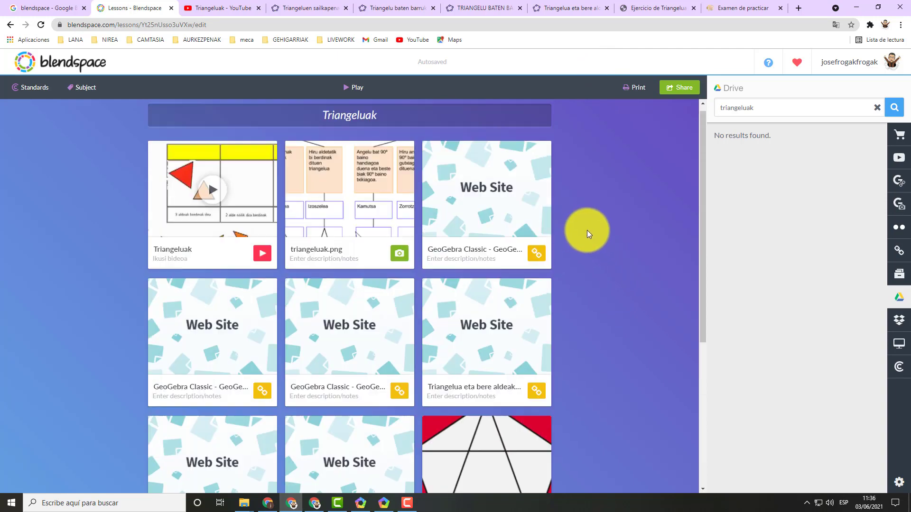
scroll(596, 242, "down", 5)
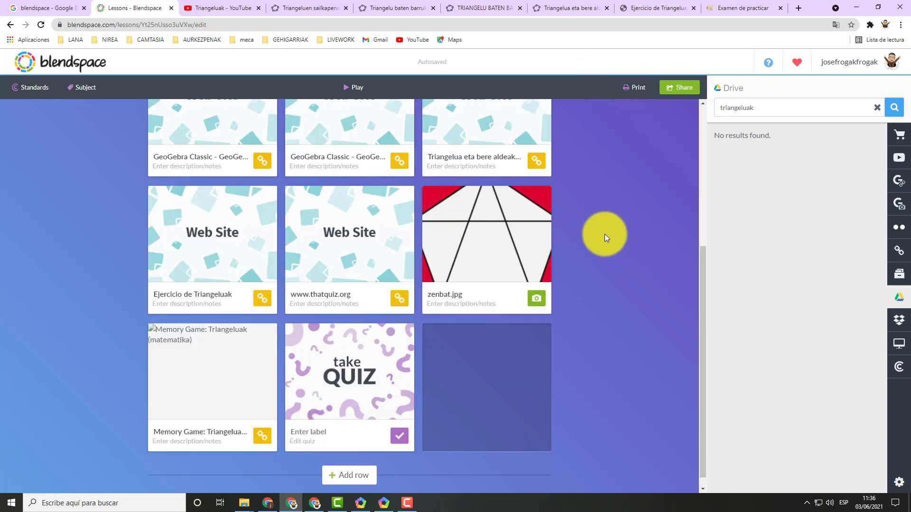
scroll(604, 235, "up", 3)
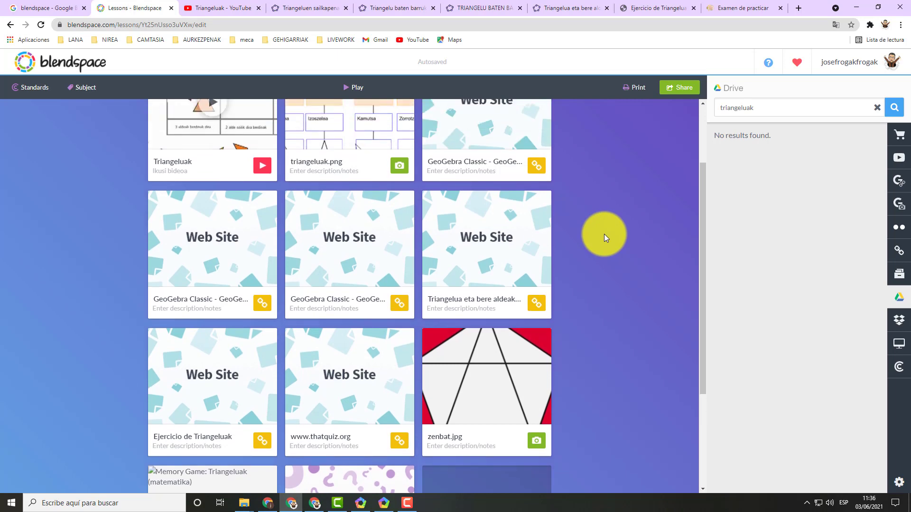
scroll(604, 234, "down", 3)
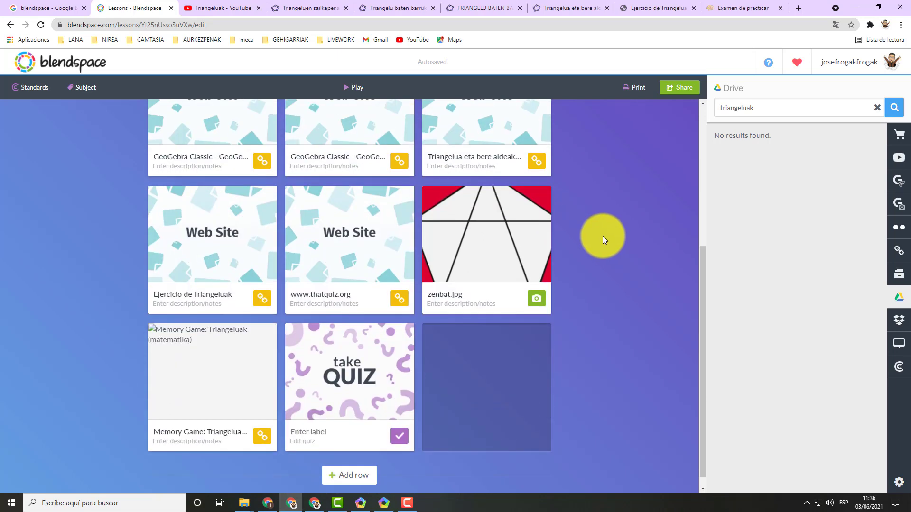
scroll(602, 235, "up", 4)
scroll(603, 236, "up", 1)
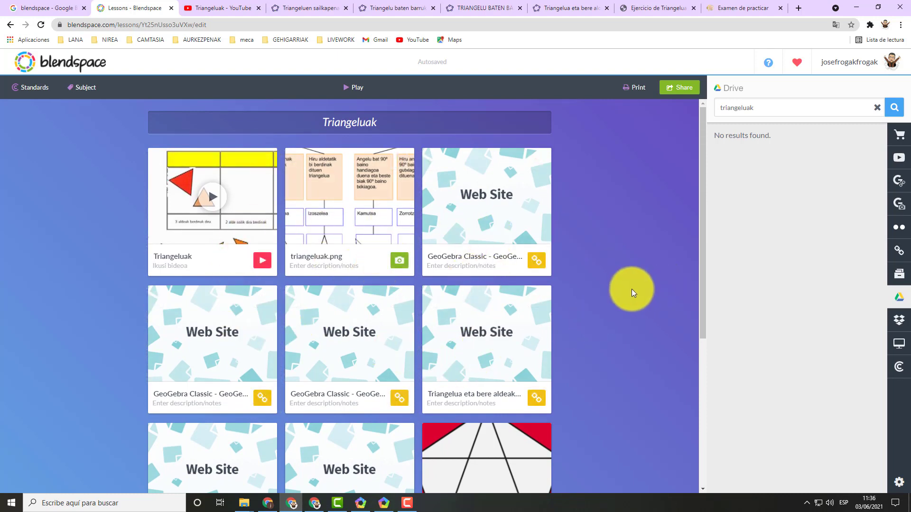
scroll(631, 292, "down", 1)
scroll(630, 292, "up", 1)
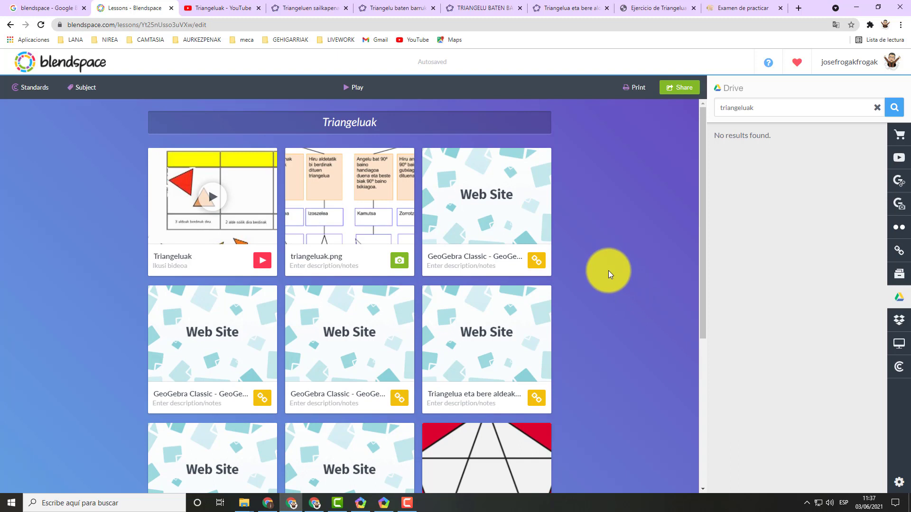
scroll(606, 269, "down", 1)
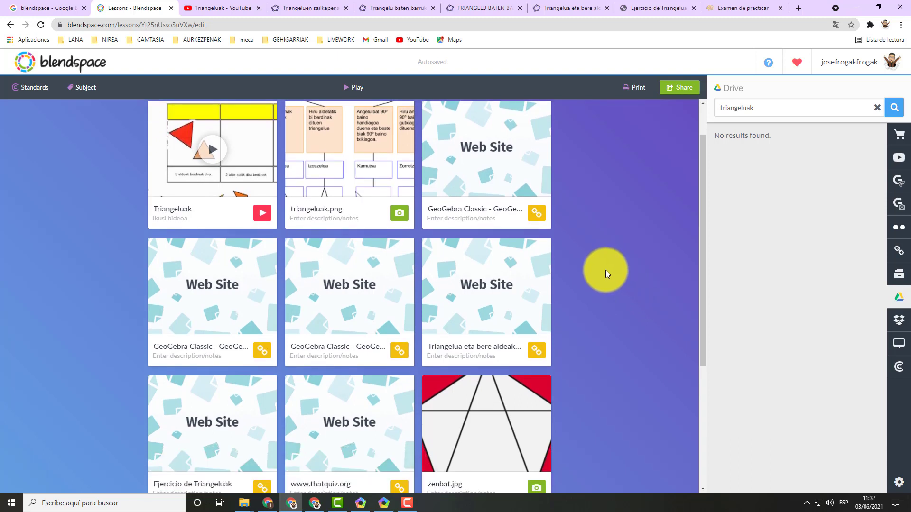
scroll(605, 270, "up", 1)
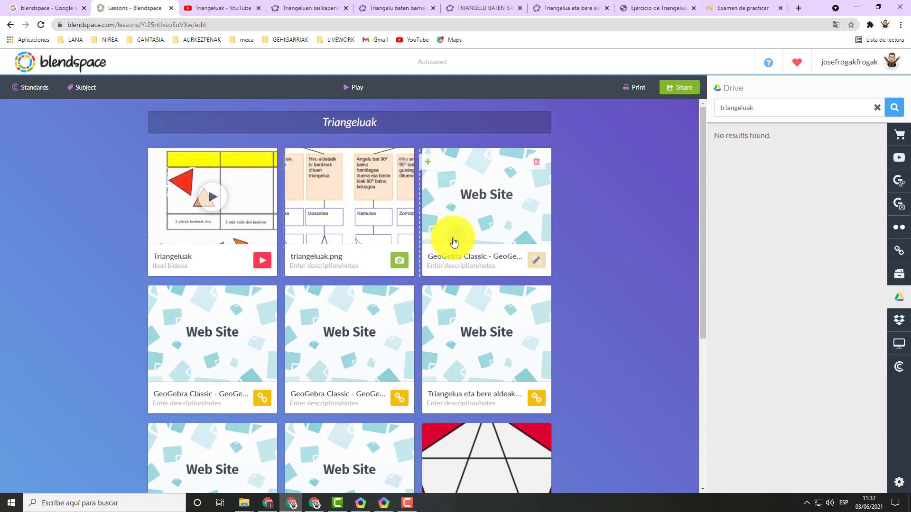